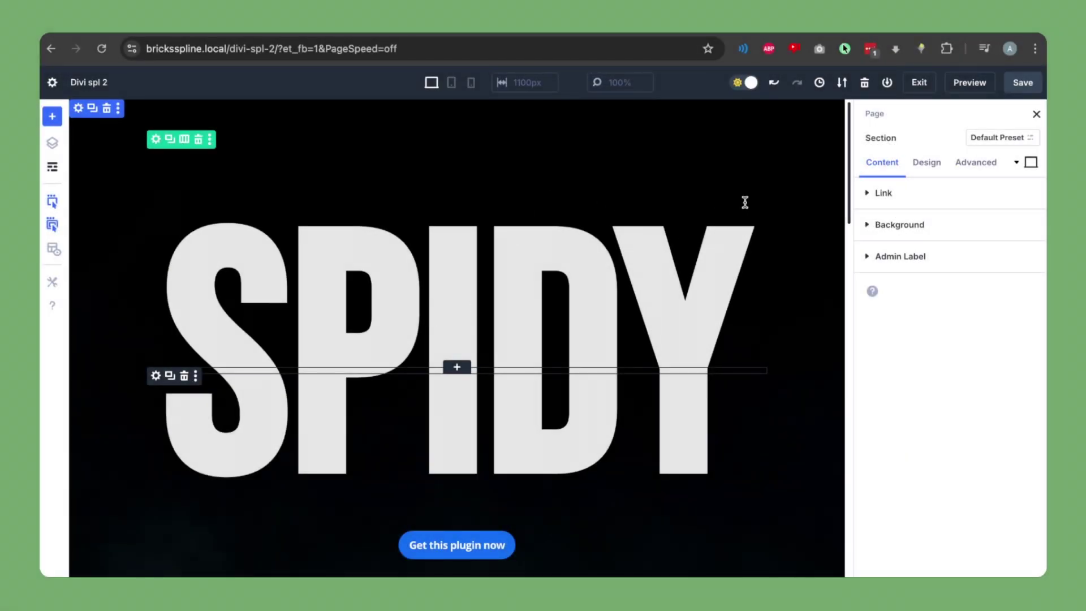
Add a one-column row below the SPIDY heading
{"action": "scroll", "coordinate": [772, 199], "scroll_direction": "down", "scroll_amount": 8}
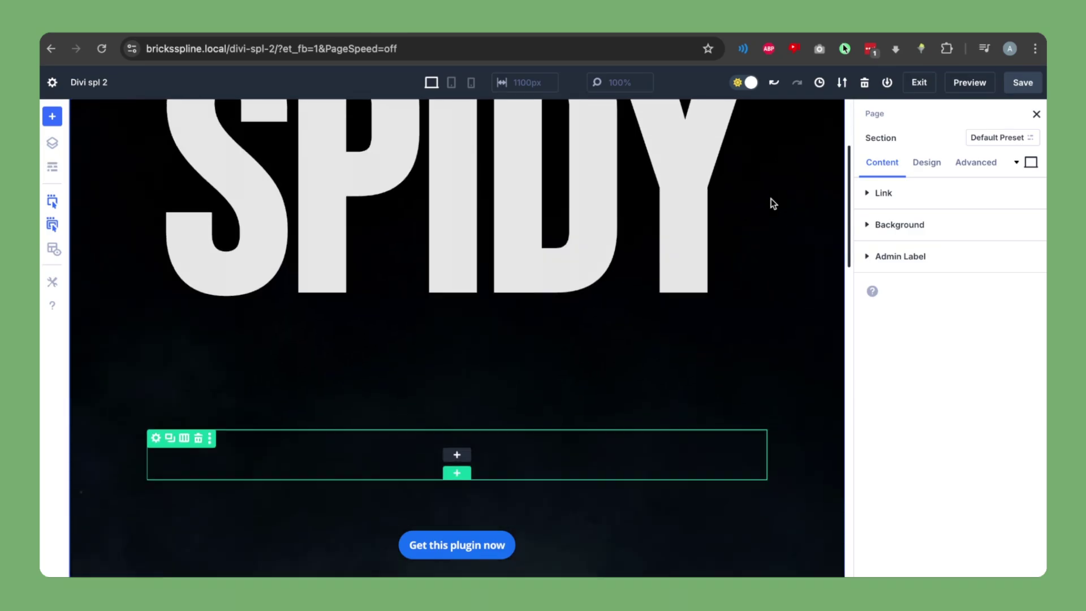
{"action": "scroll", "coordinate": [772, 198], "scroll_direction": "down", "scroll_amount": 10}
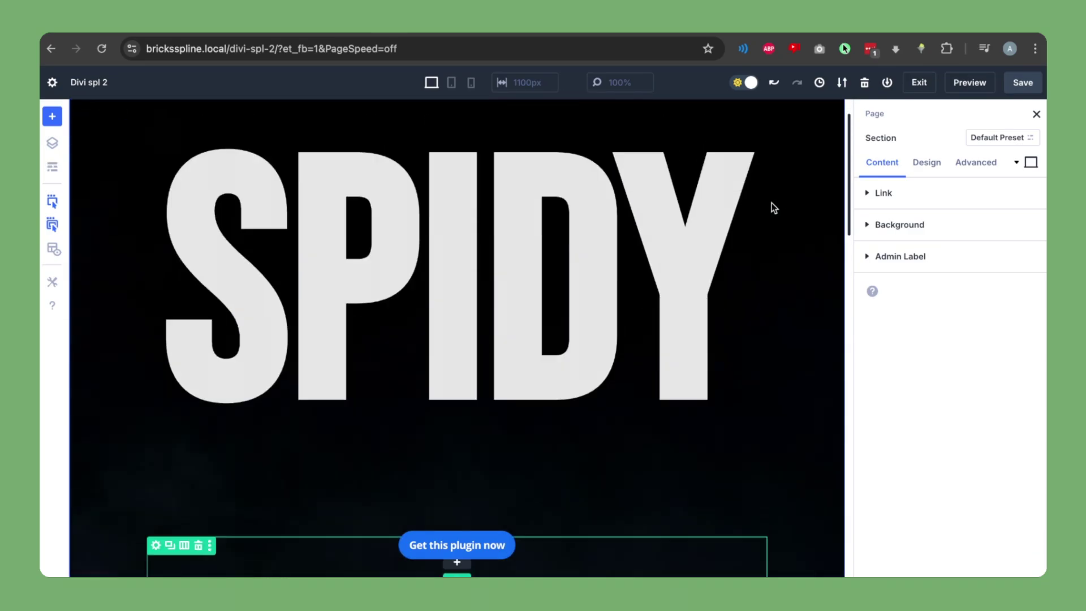
{"action": "scroll", "coordinate": [772, 203], "scroll_direction": "up", "scroll_amount": 15}
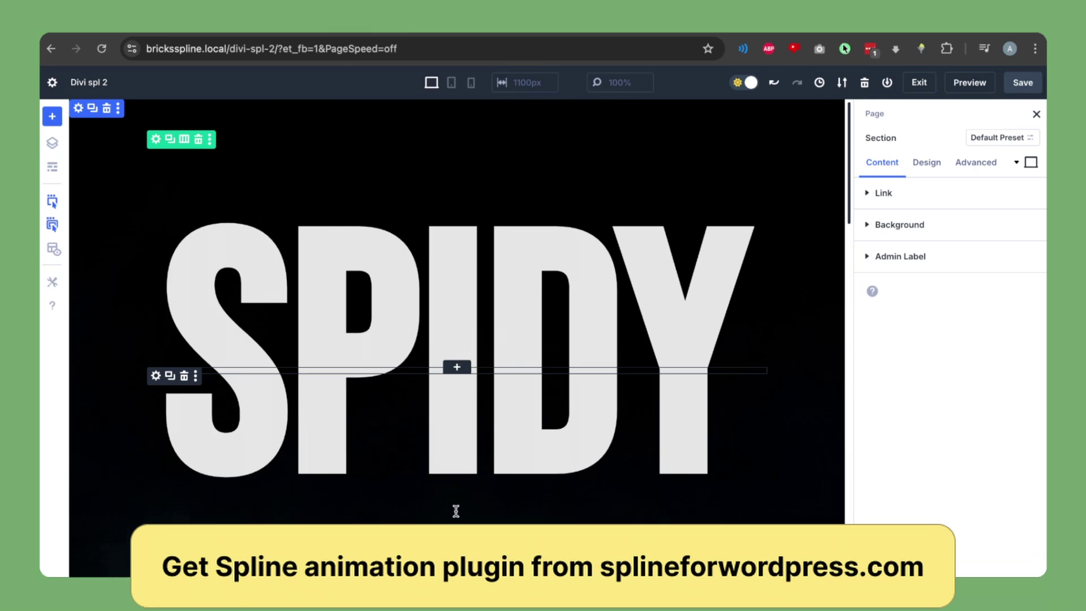
{"action": "scroll", "coordinate": [488, 483], "scroll_direction": "down", "scroll_amount": 5}
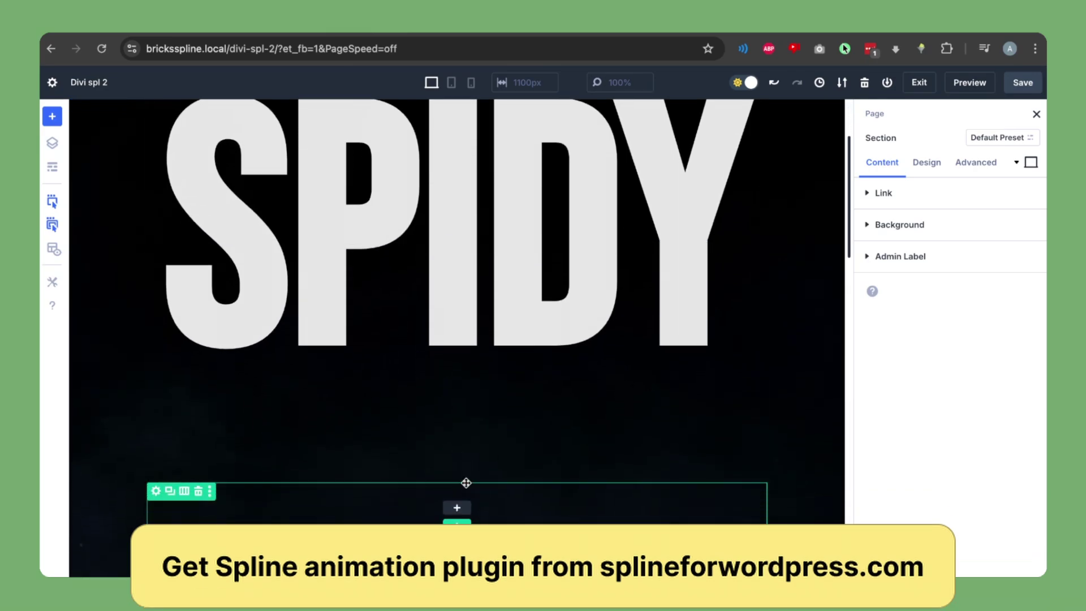
{"action": "scroll", "coordinate": [466, 466], "scroll_direction": "up", "scroll_amount": 1}
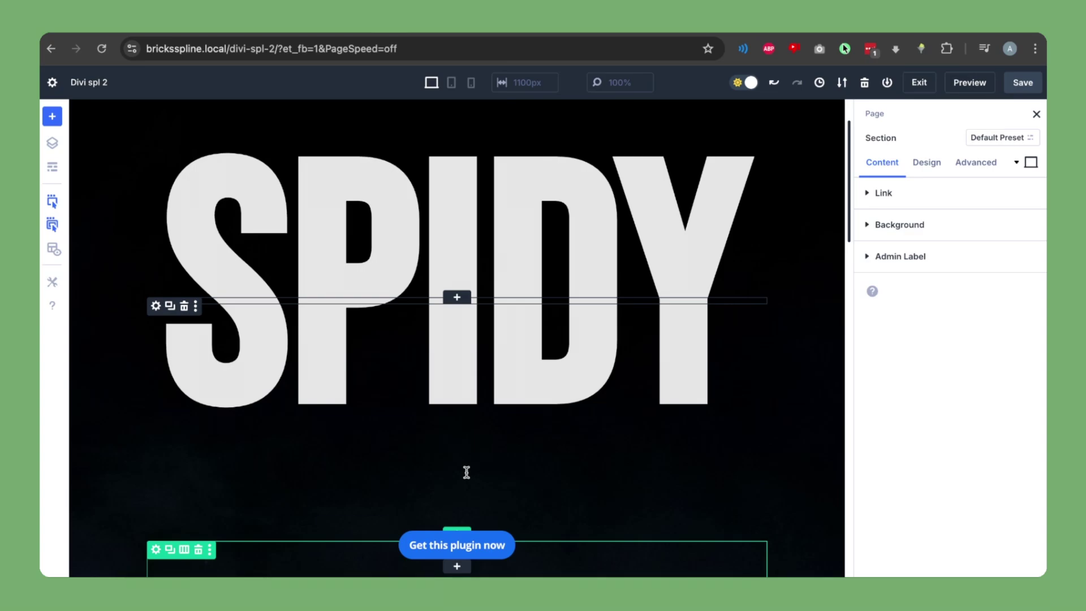
{"action": "scroll", "coordinate": [467, 472], "scroll_direction": "down", "scroll_amount": 1}
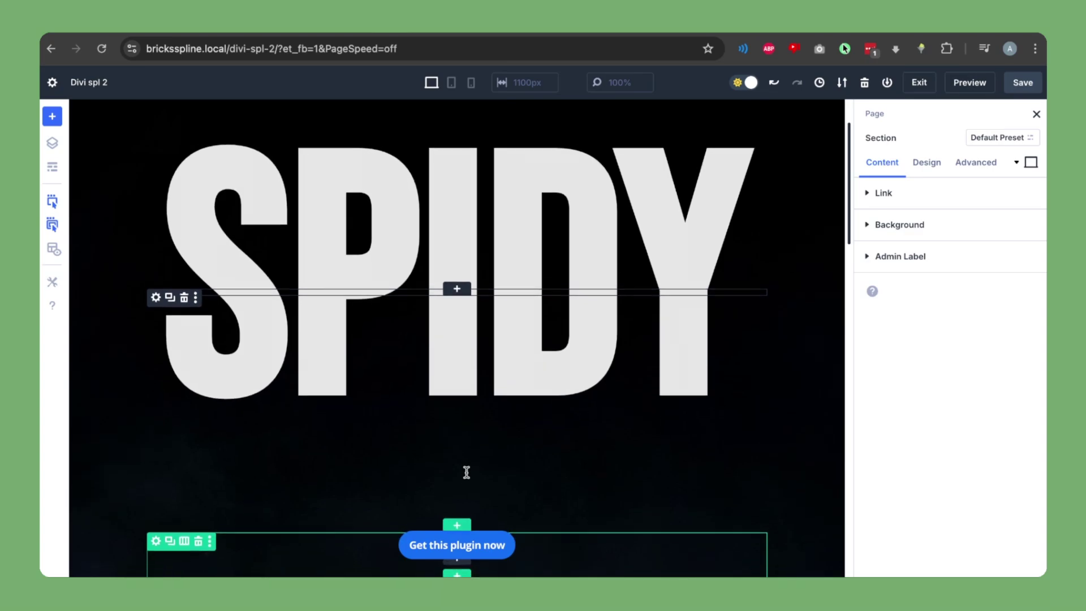
{"action": "left_click", "coordinate": [457, 505]}
{"action": "left_click", "coordinate": [390, 288]}
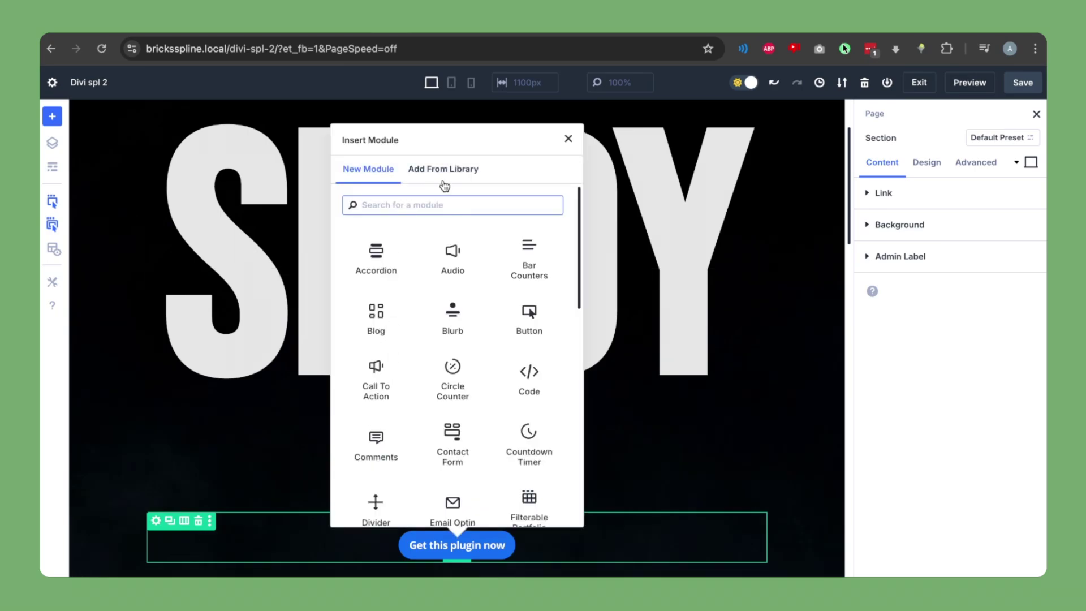
Search for 'Spline' and insert a Spline Animation module into the new row
{"action": "type", "text": "Spline"}
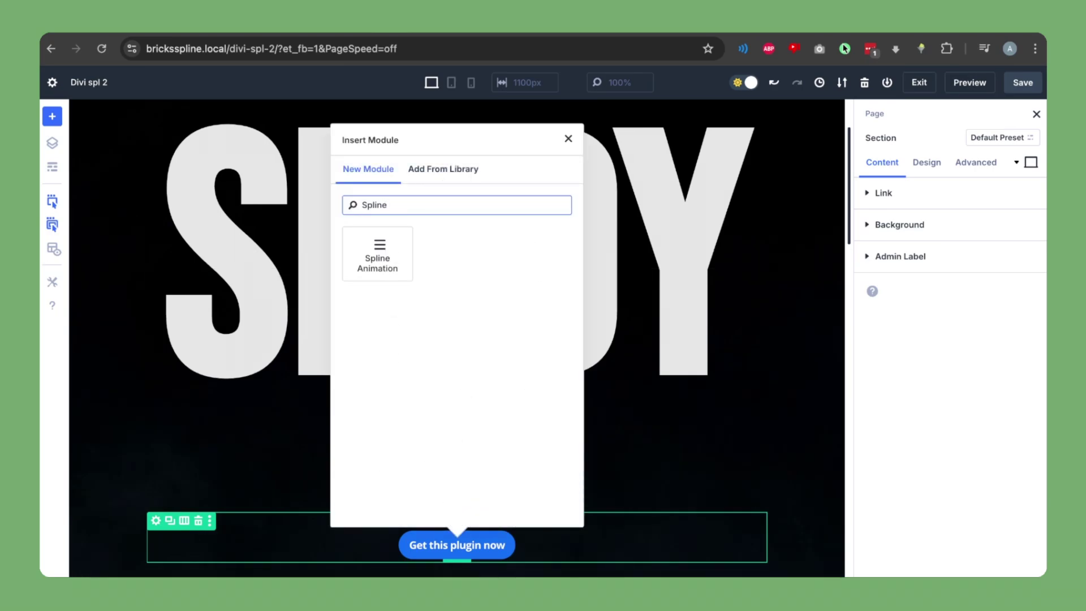
{"action": "left_click", "coordinate": [378, 253]}
{"action": "scroll", "coordinate": [455, 365], "scroll_direction": "down", "scroll_amount": 4}
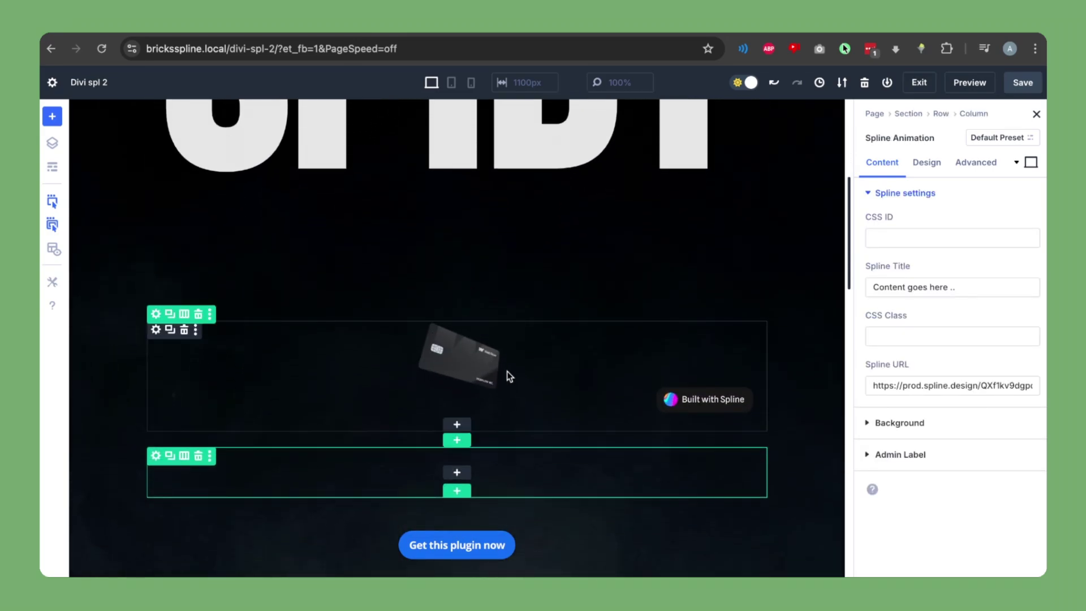
Size the Spline module to 100% width and 100vh height
{"action": "left_click", "coordinate": [926, 163]}
{"action": "left_click", "coordinate": [934, 194]}
{"action": "left_click", "coordinate": [1001, 233]}
{"action": "type", "text": "100%"}
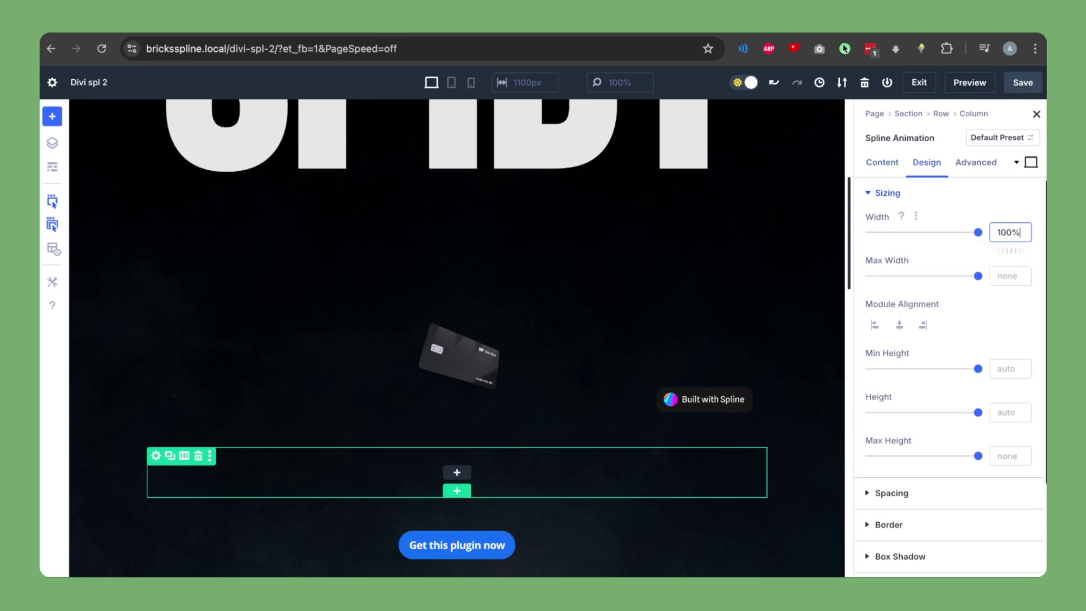
{"action": "left_click", "coordinate": [1002, 418]}
{"action": "type", "text": "100vh"}
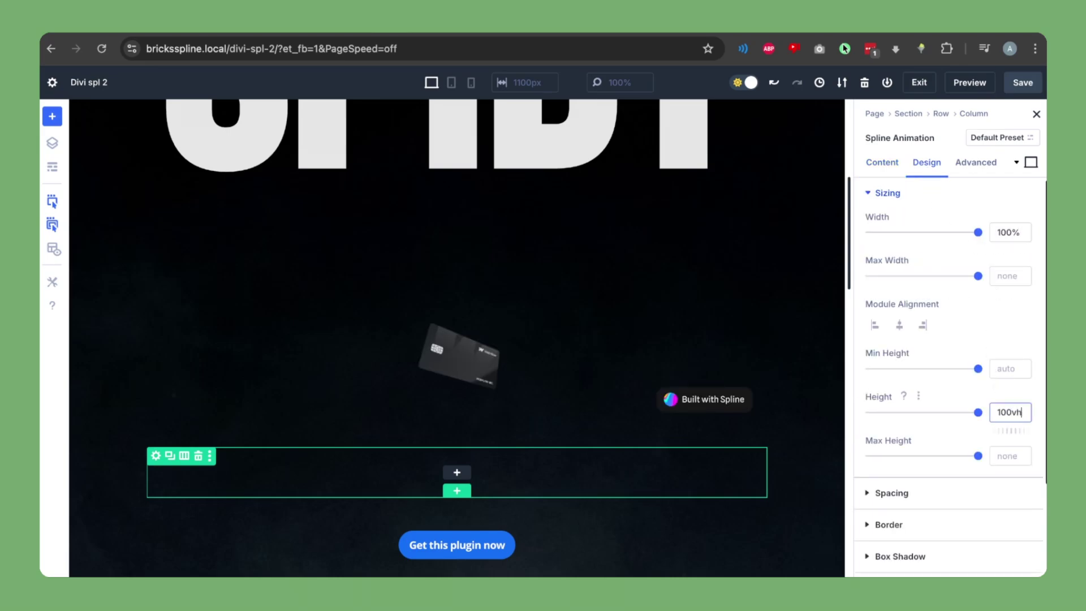
{"action": "scroll", "coordinate": [983, 376], "scroll_direction": "down", "scroll_amount": 2}
{"action": "scroll", "coordinate": [982, 376], "scroll_direction": "up", "scroll_amount": 1}
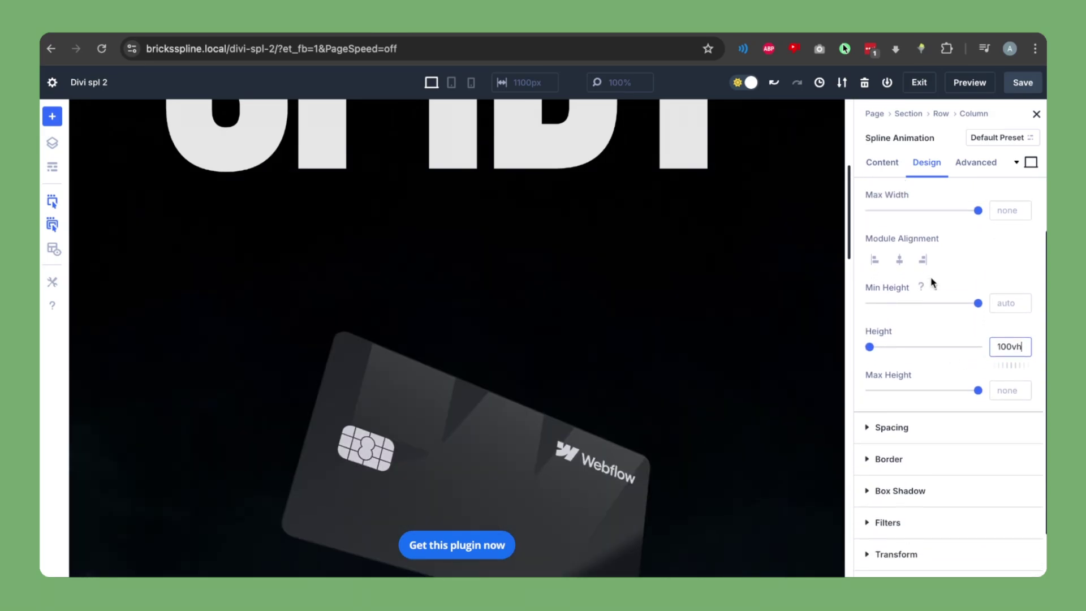
Set the module's position to Fixed so the card floats over SPIDY
{"action": "left_click", "coordinate": [976, 163]}
{"action": "left_click", "coordinate": [933, 287]}
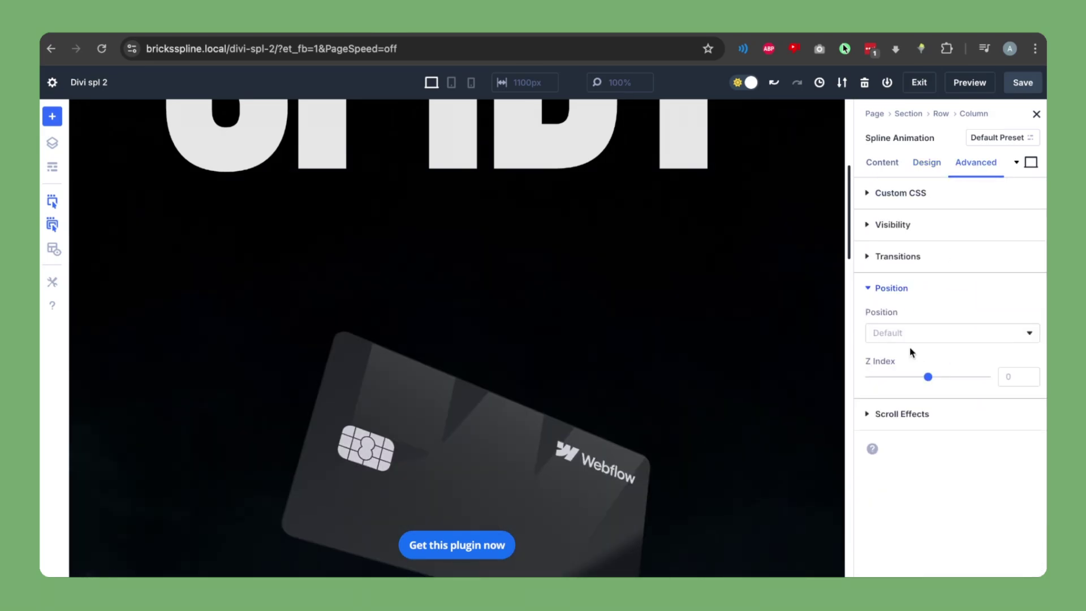
{"action": "left_click", "coordinate": [921, 334]}
{"action": "left_click", "coordinate": [918, 396]}
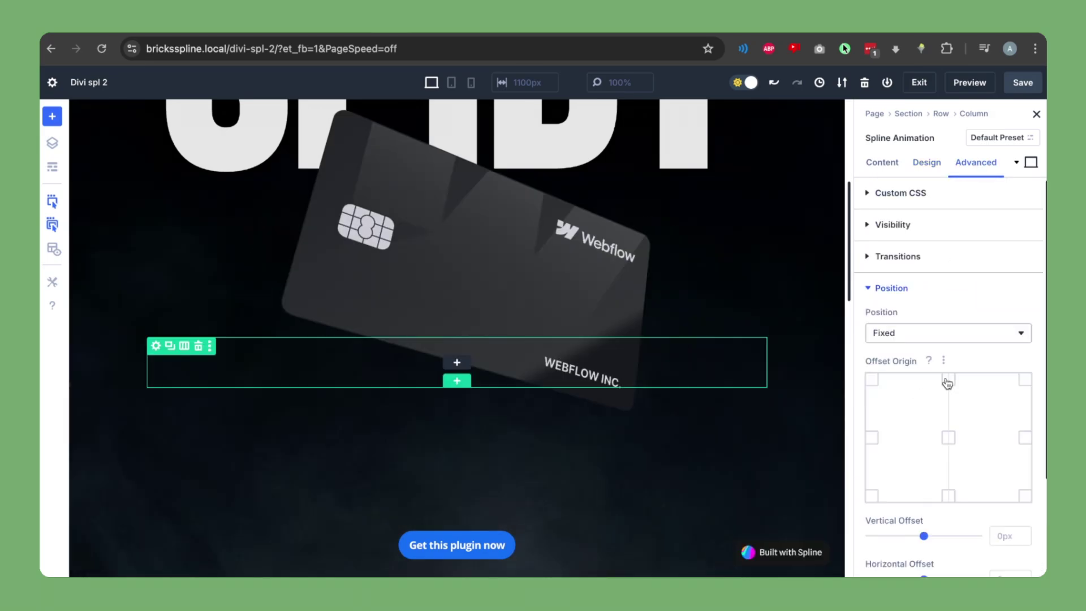
{"action": "scroll", "coordinate": [930, 413], "scroll_direction": "down", "scroll_amount": 2}
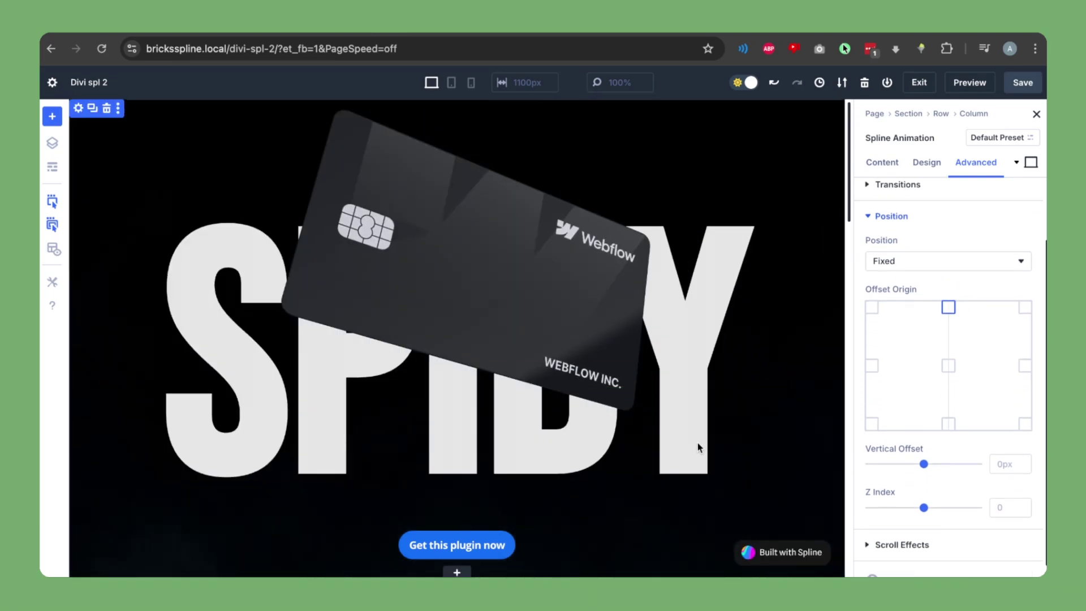
{"action": "scroll", "coordinate": [700, 447], "scroll_direction": "down", "scroll_amount": 1}
{"action": "scroll", "coordinate": [723, 302], "scroll_direction": "down", "scroll_amount": 5}
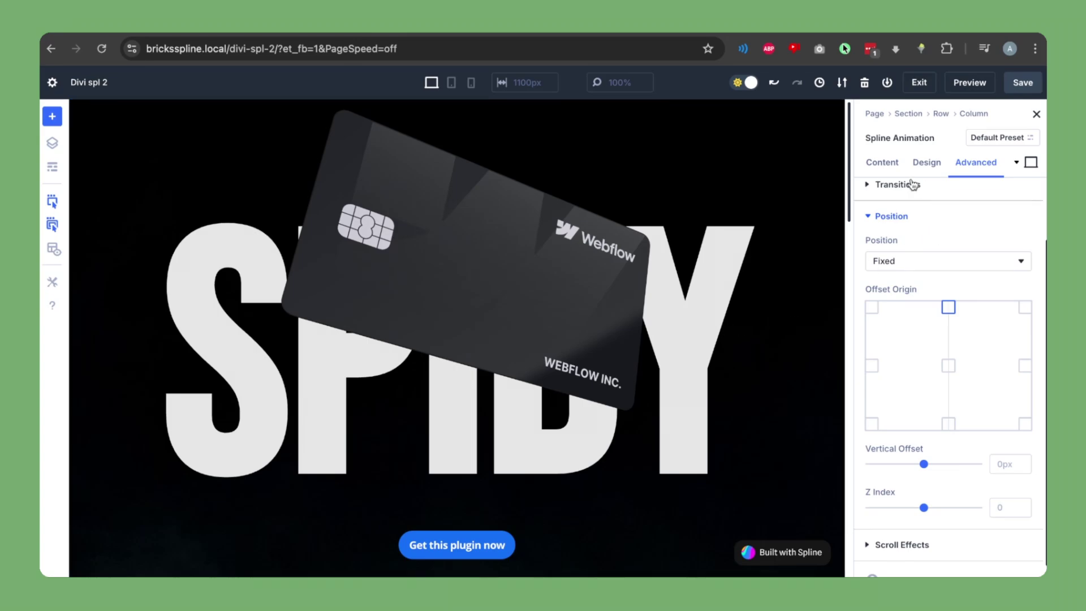
{"action": "left_click", "coordinate": [881, 162]}
Select the Spline URL, save the page, and switch to the Spline dashboard window
{"action": "triple_click", "coordinate": [891, 386]}
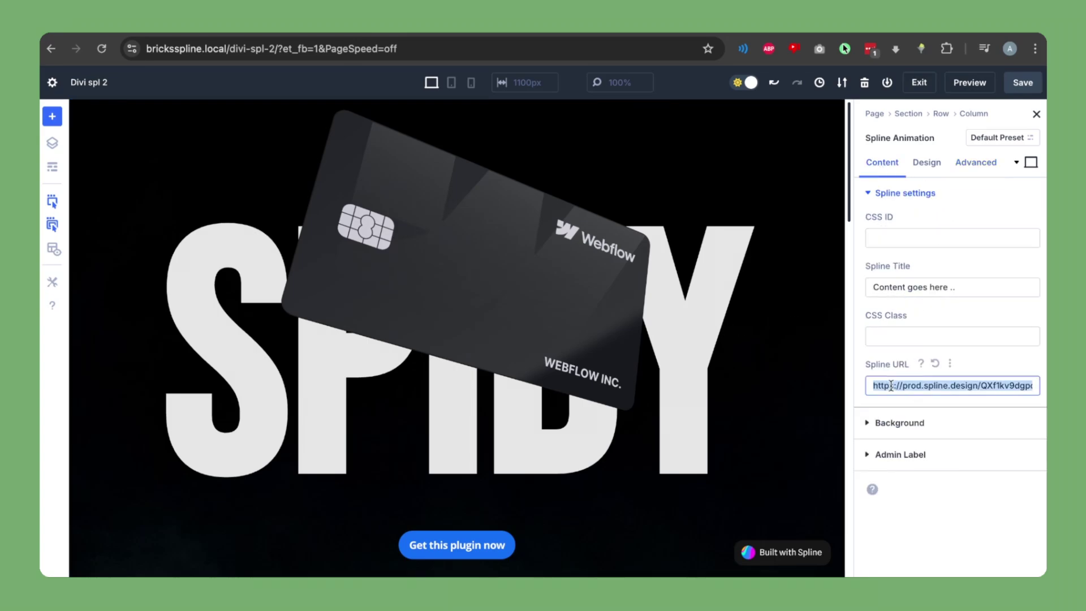
{"action": "left_click", "coordinate": [1023, 83]}
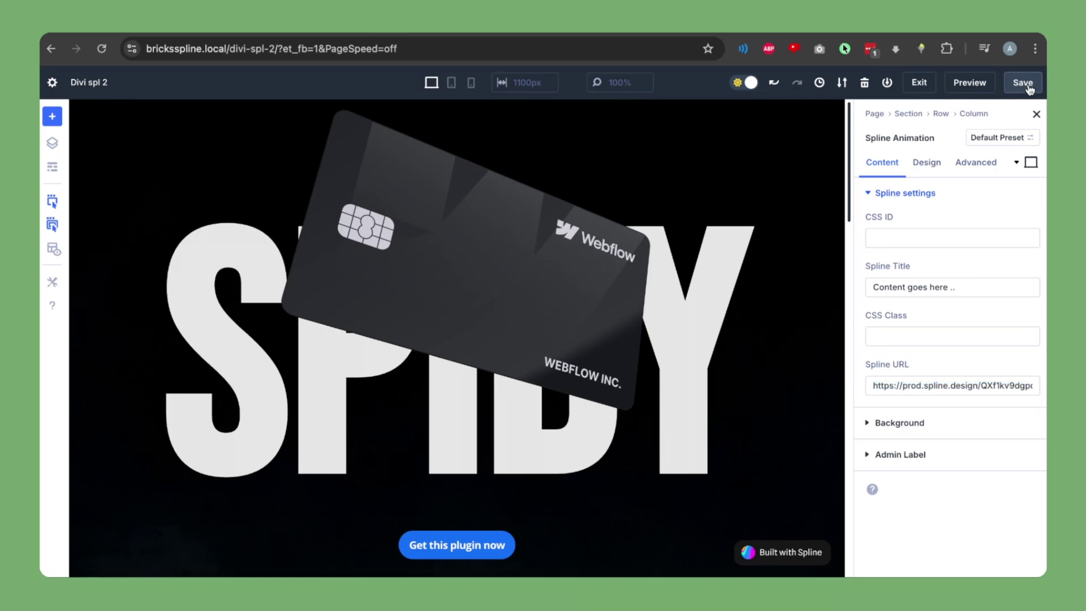
{"action": "key", "text": "super+grave"}
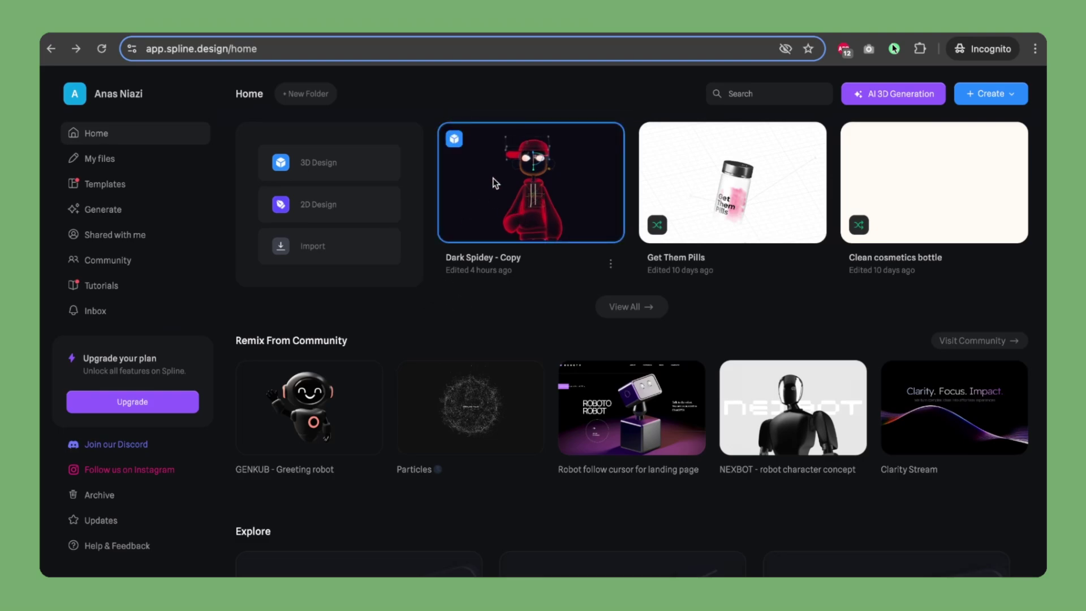
Open the Dark Spidey - Copy scene and copy its Code Export prod.spline.design URL
{"action": "left_click", "coordinate": [526, 199]}
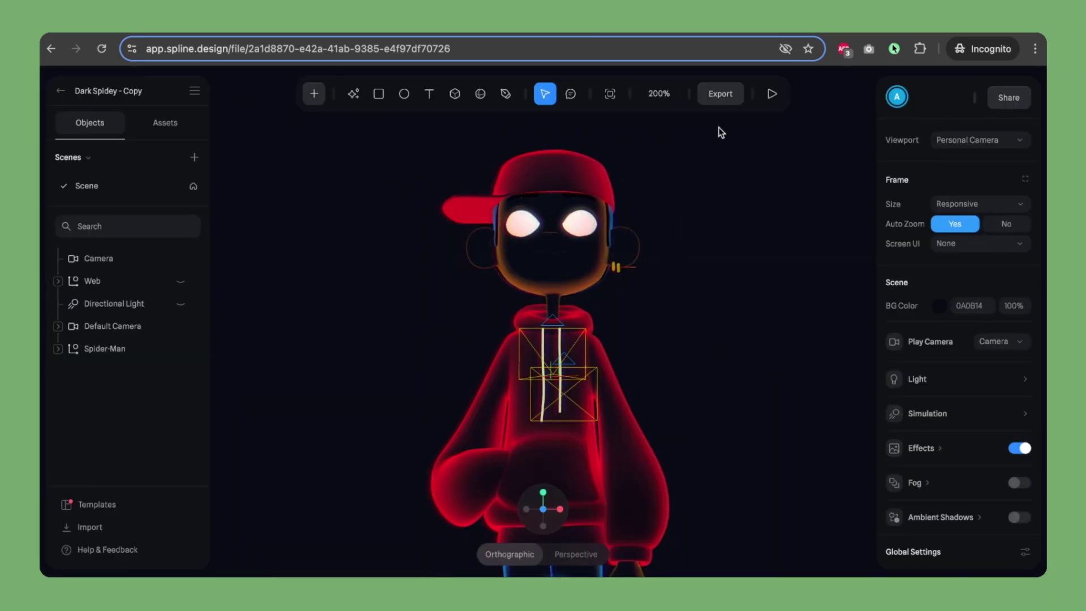
{"action": "left_click", "coordinate": [721, 95]}
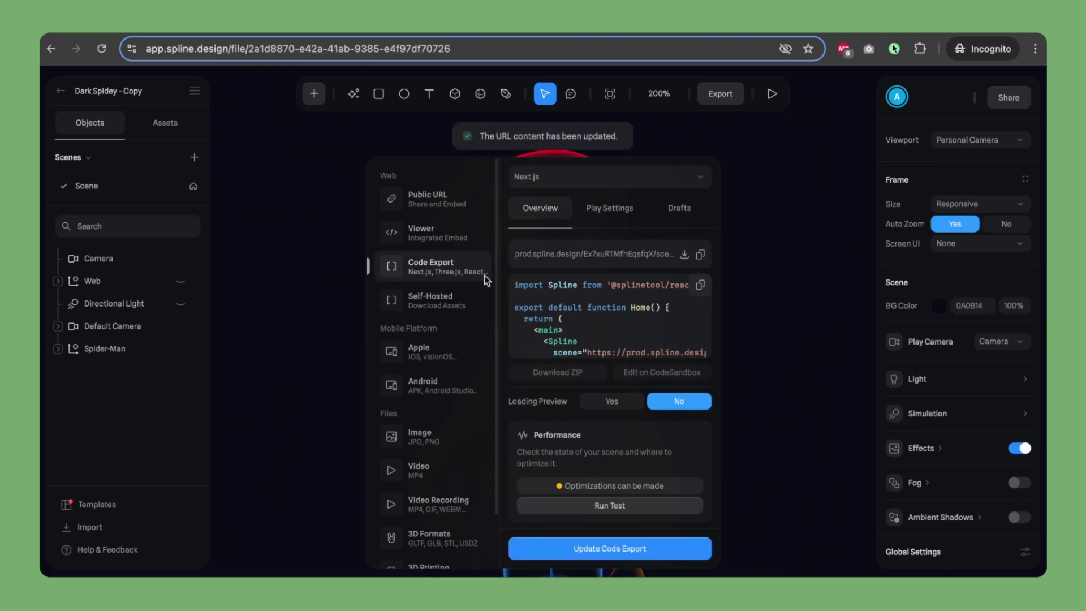
{"action": "left_click", "coordinate": [701, 256]}
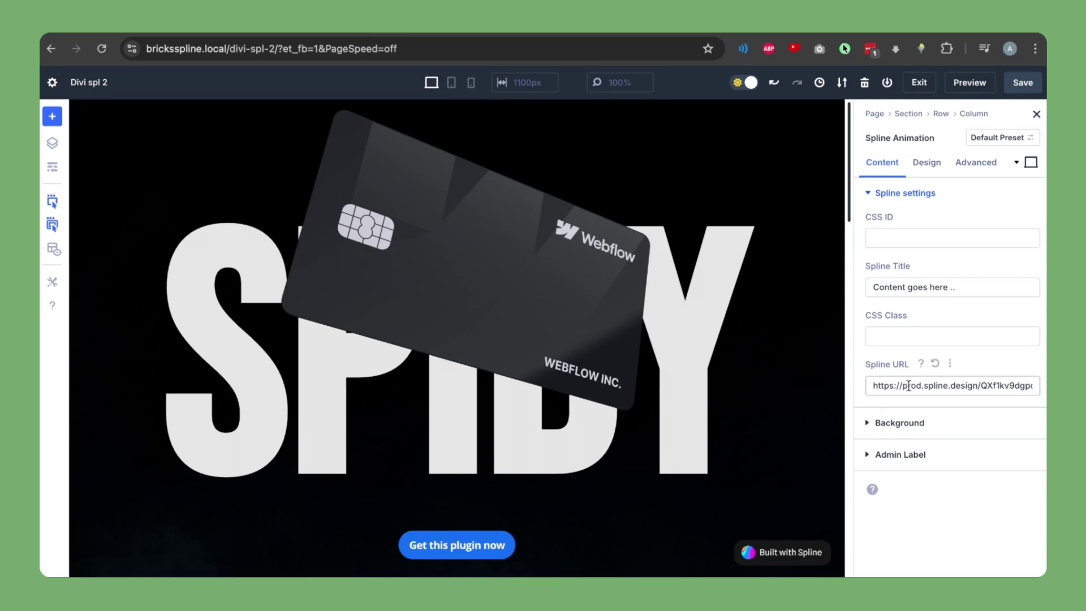
Replace the module's Spline URL with the copied Dark Spidey scene URL and save
{"action": "triple_click", "coordinate": [876, 385]}
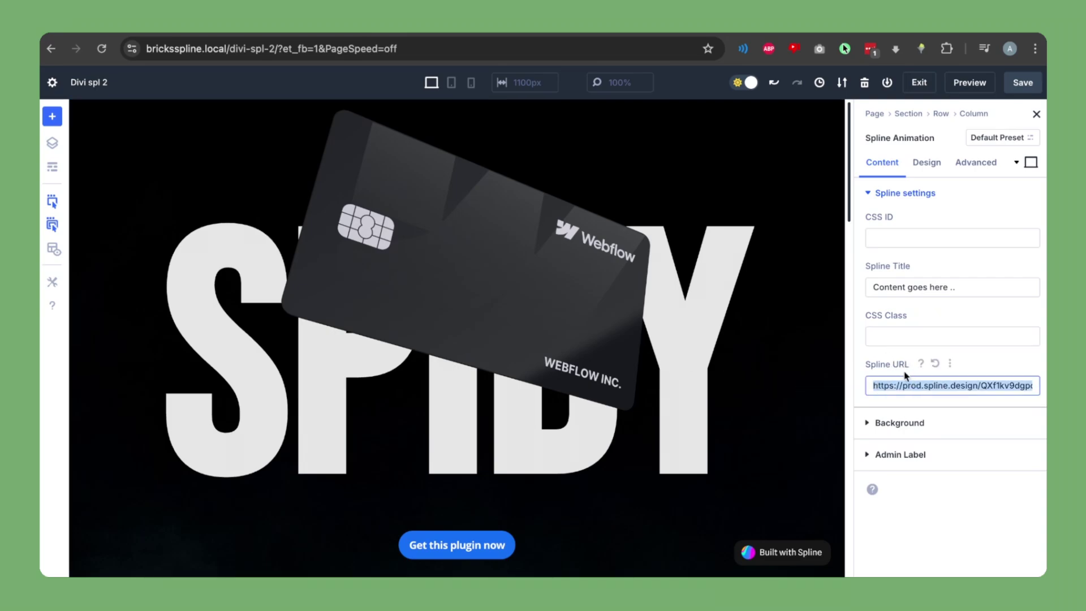
{"action": "key", "text": "BackSpace"}
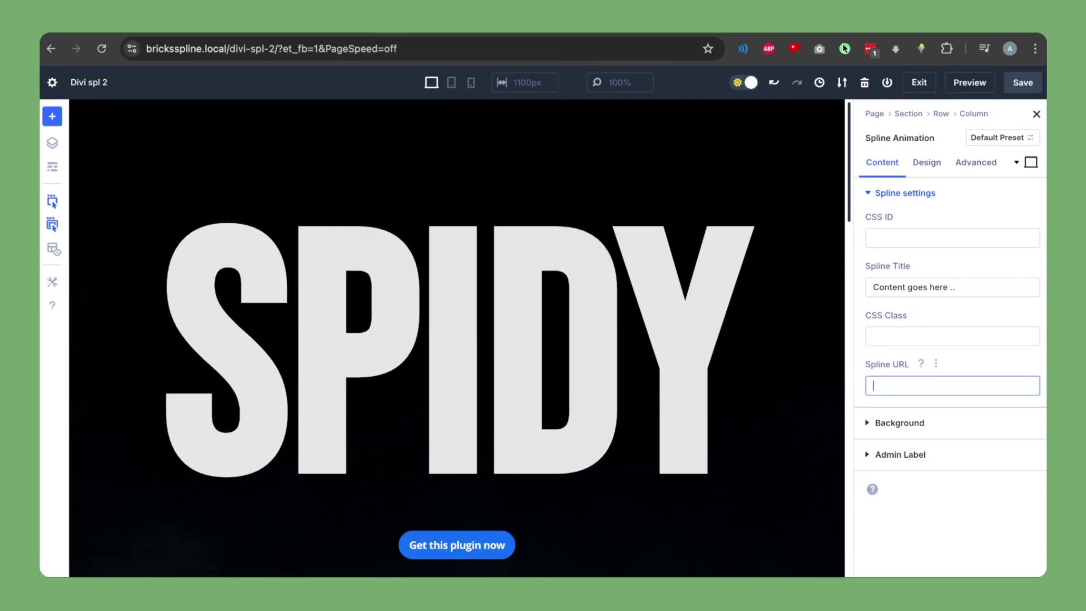
{"action": "key", "text": "ctrl+v"}
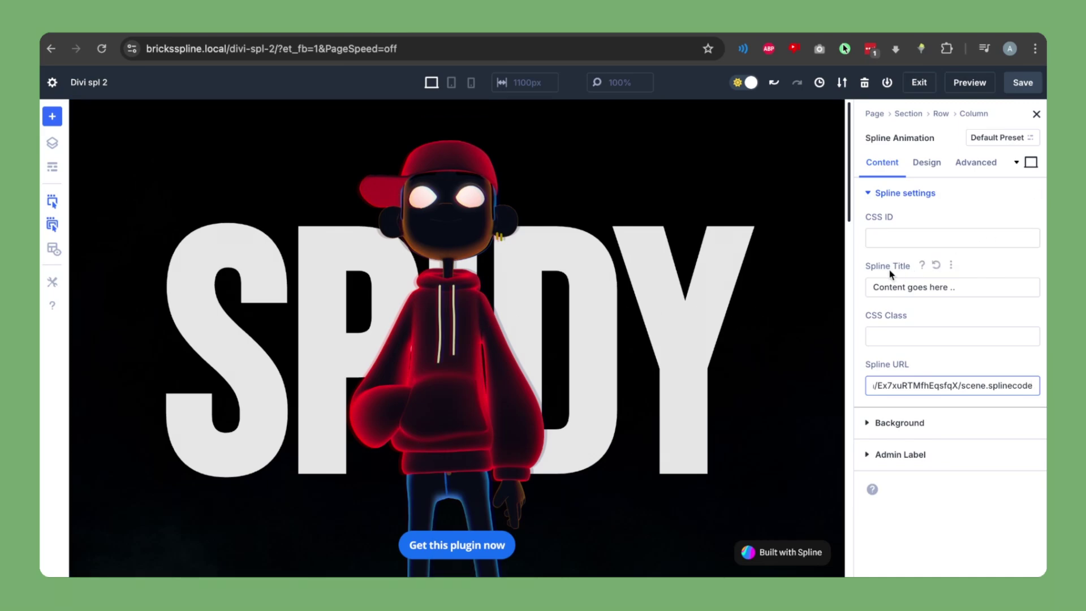
{"action": "left_click", "coordinate": [1023, 89]}
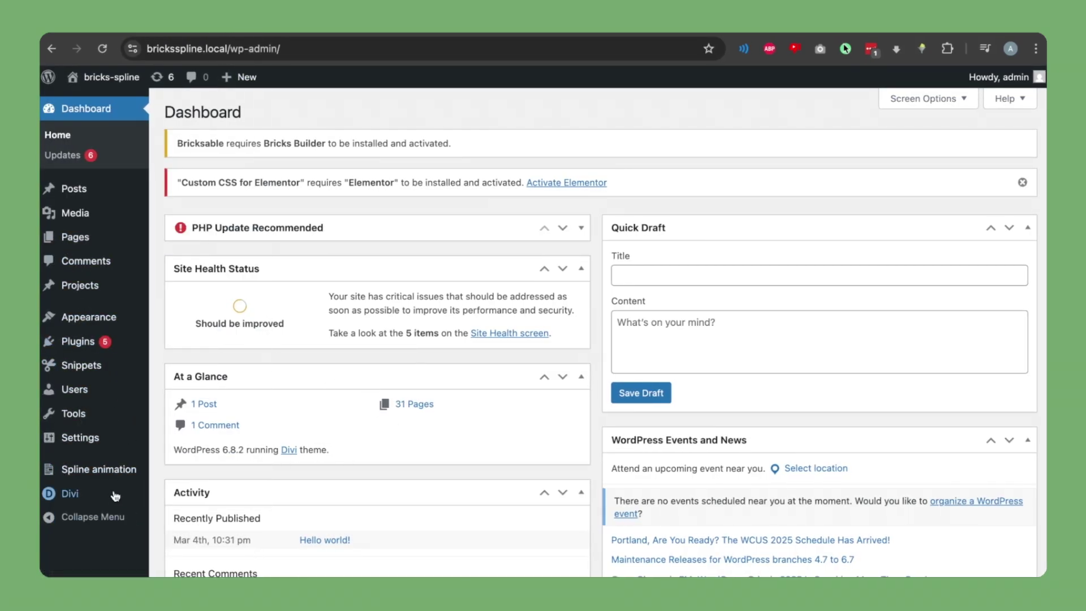
Open the Spline animation plugin page from the admin sidebar's Spline animation menu
{"action": "mouse_move", "coordinate": [109, 480]}
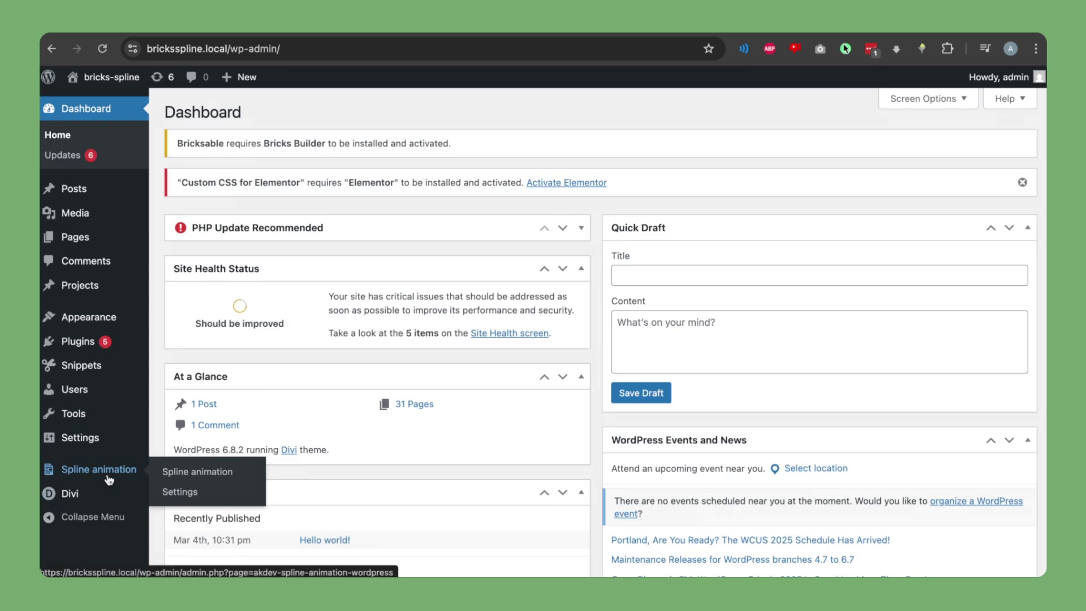
{"action": "left_click", "coordinate": [184, 475]}
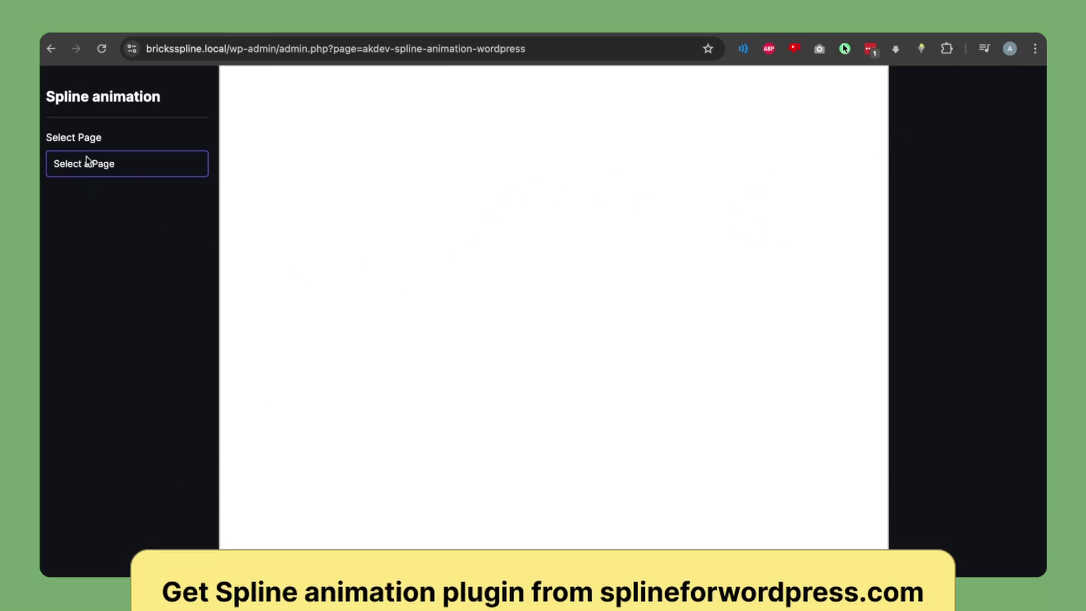
Choose the Divi spl 2 page, pick its Spline element, and open the page in Divi Builder
{"action": "left_click", "coordinate": [156, 173]}
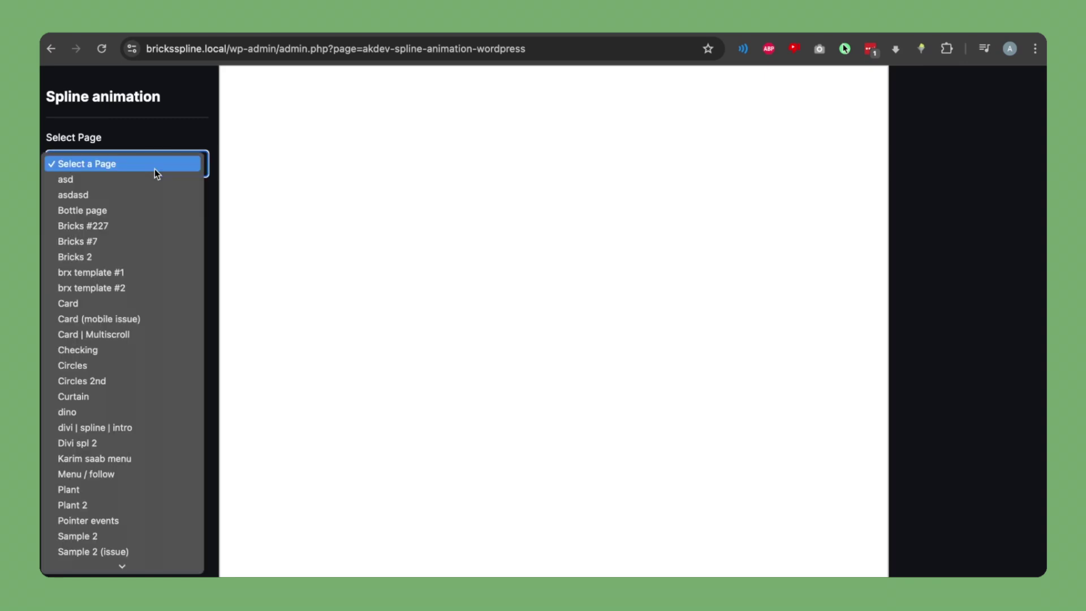
{"action": "left_click", "coordinate": [124, 444]}
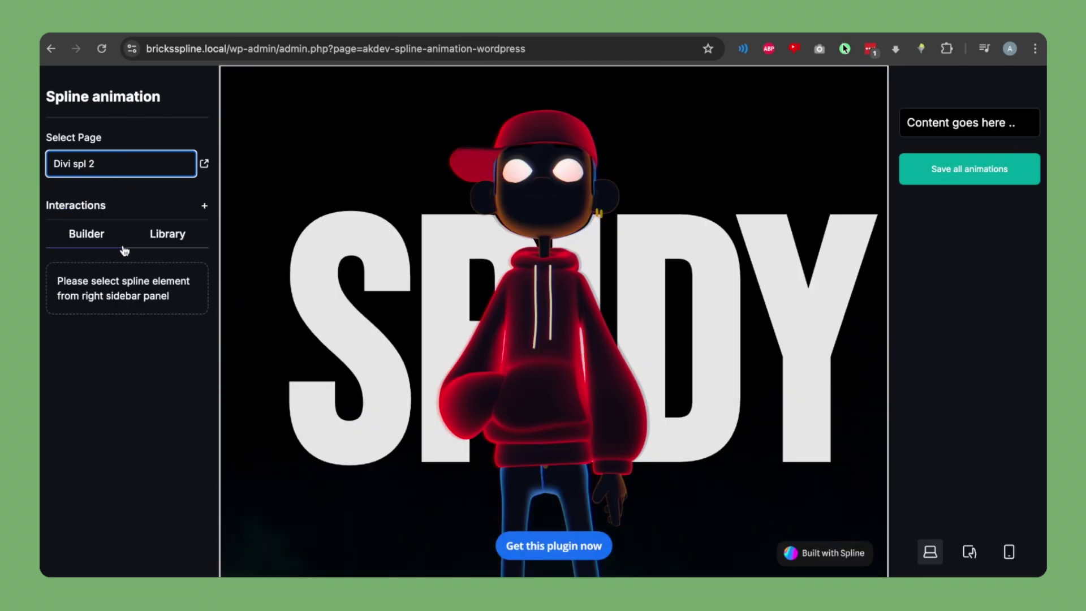
{"action": "left_click", "coordinate": [167, 234]}
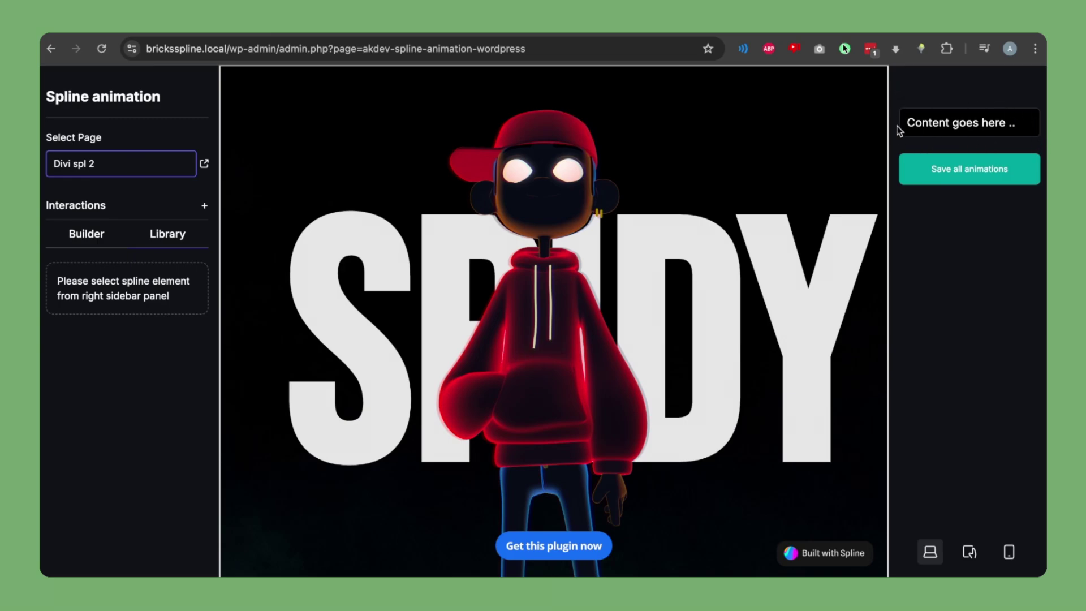
{"action": "left_click", "coordinate": [977, 125]}
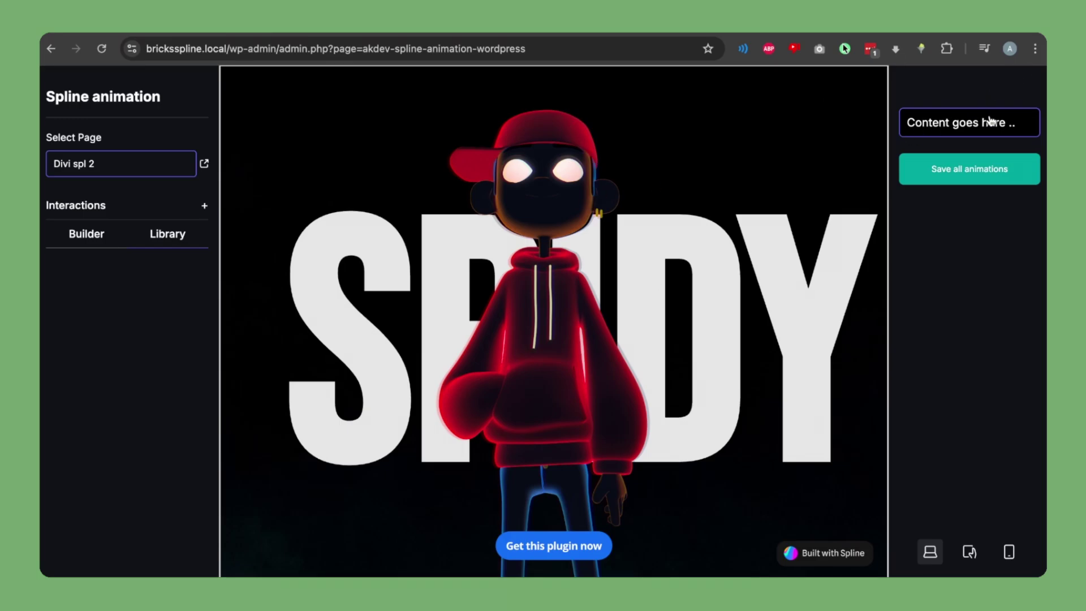
{"action": "left_click", "coordinate": [204, 164]}
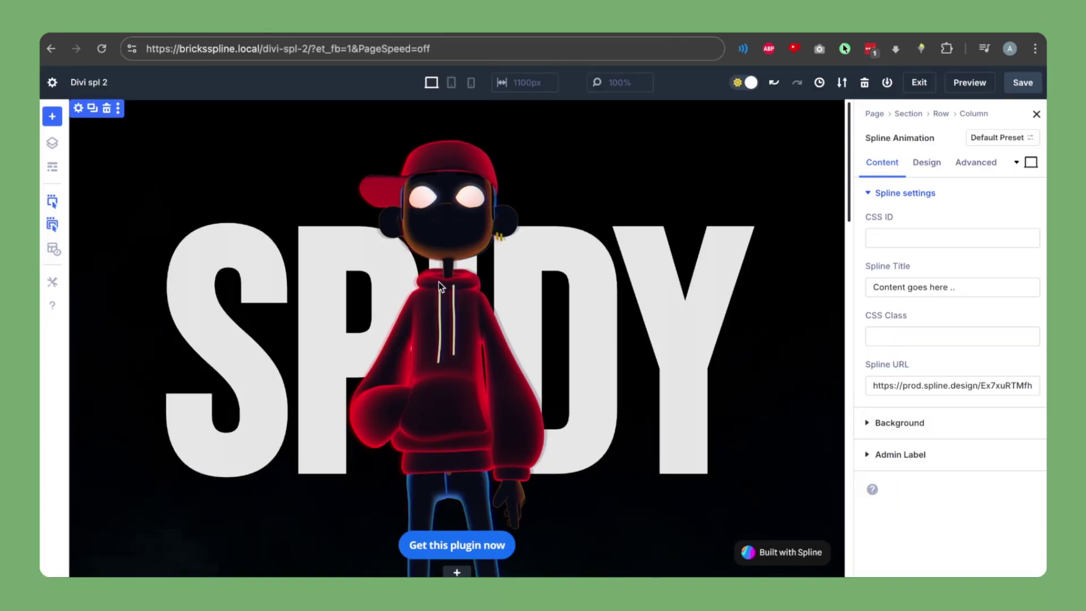
Rename the Spline Title to Spiderman, save, and return to the Spline animation admin page
{"action": "triple_click", "coordinate": [938, 287]}
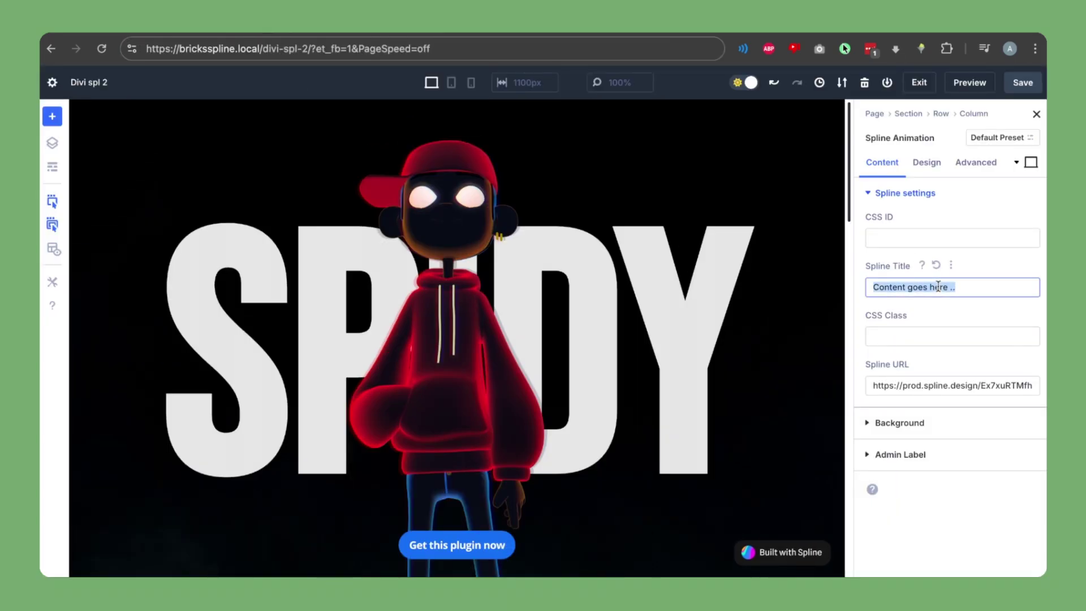
{"action": "type", "text": "Spiderman"}
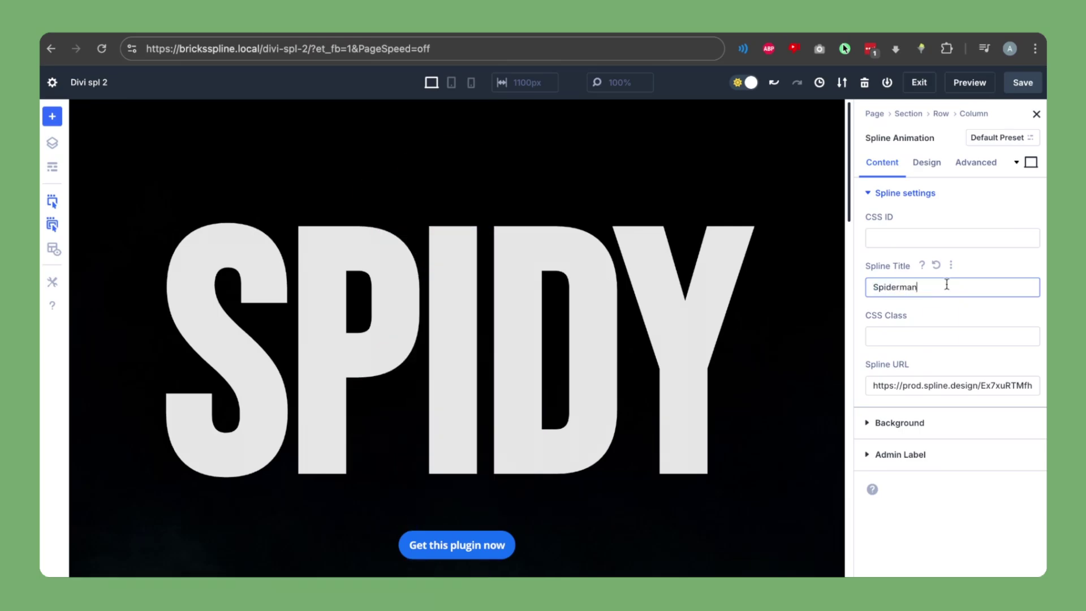
{"action": "left_click", "coordinate": [1023, 82]}
{"action": "left_click", "coordinate": [1022, 83]}
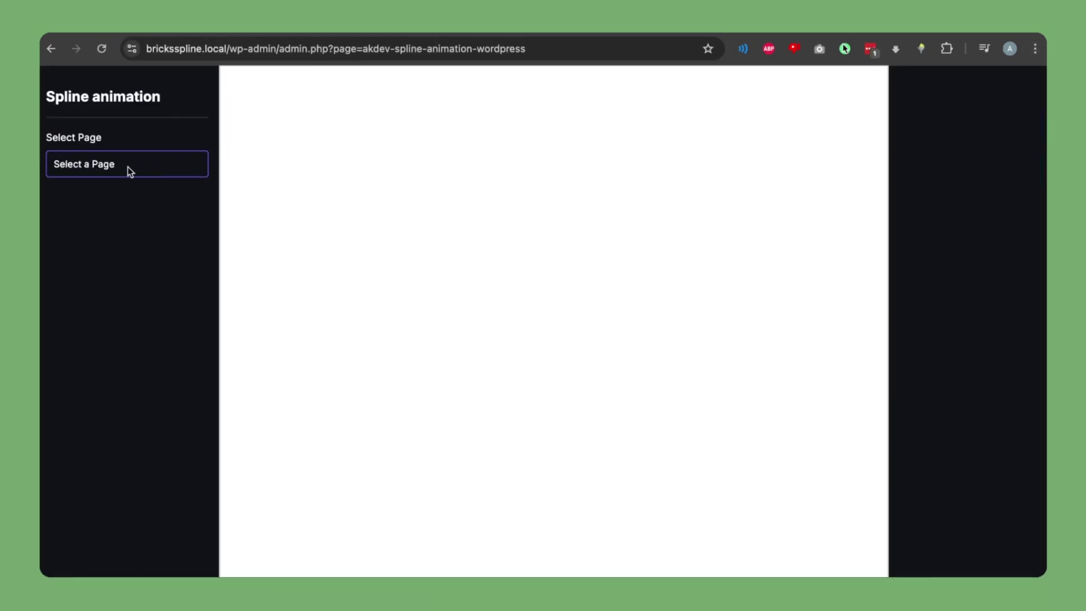
Select the Divi spl 2 page and its Spiderman Spline element
{"action": "left_click", "coordinate": [128, 167]}
{"action": "left_click", "coordinate": [104, 443]}
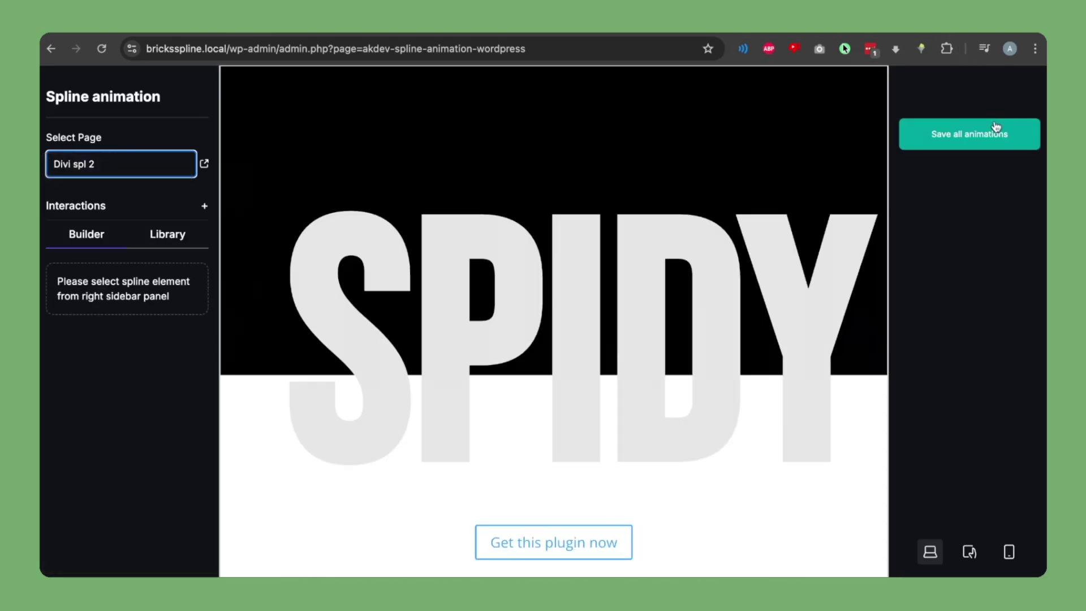
{"action": "left_click", "coordinate": [956, 122]}
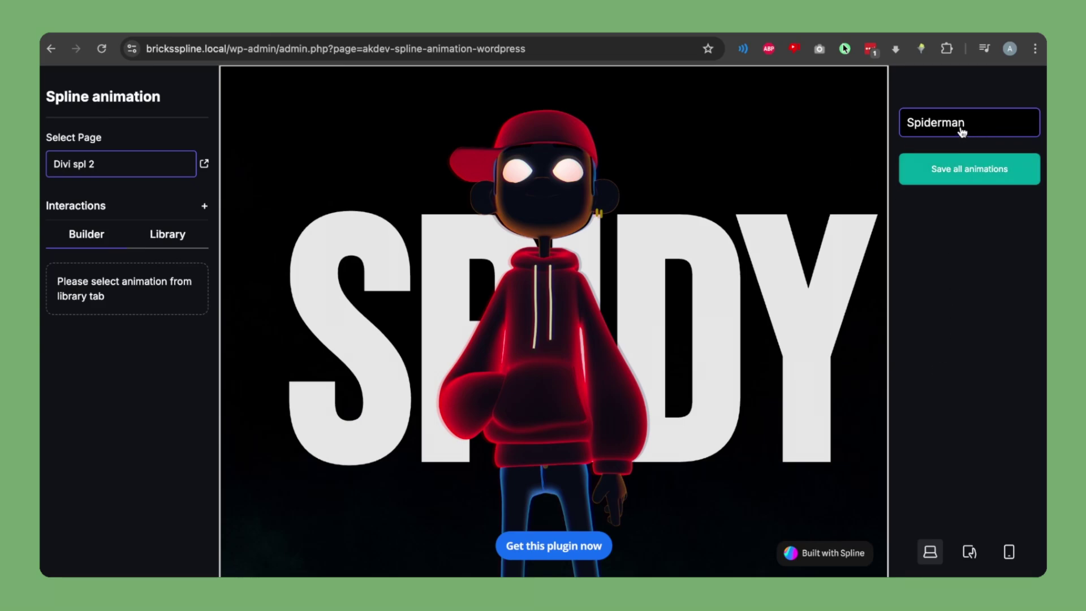
Add a While scrolling in view interaction to the Spiderman element
{"action": "left_click", "coordinate": [178, 243]}
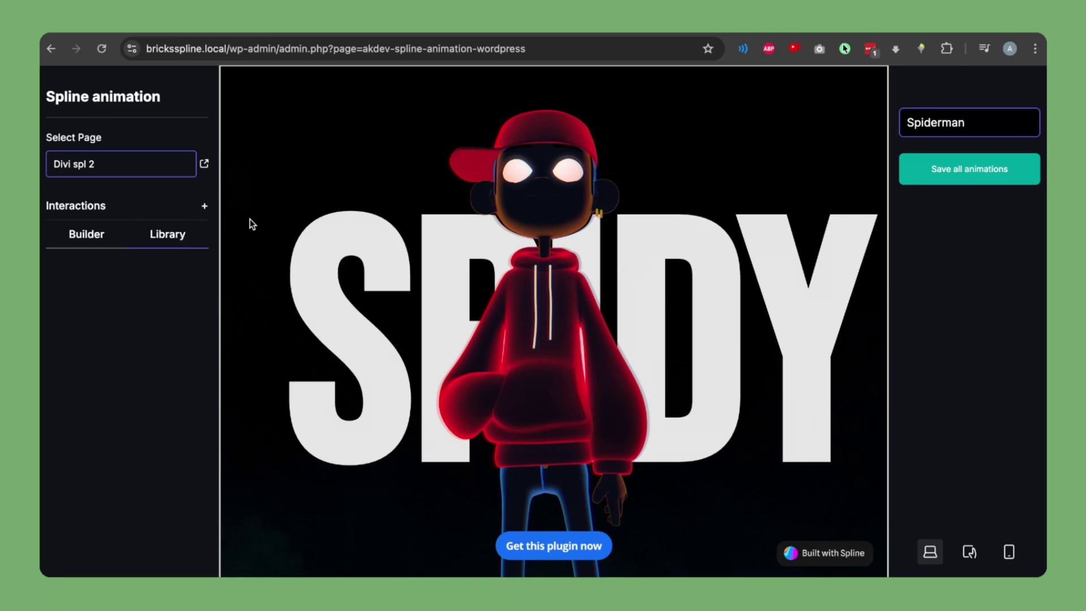
{"action": "left_click", "coordinate": [206, 208]}
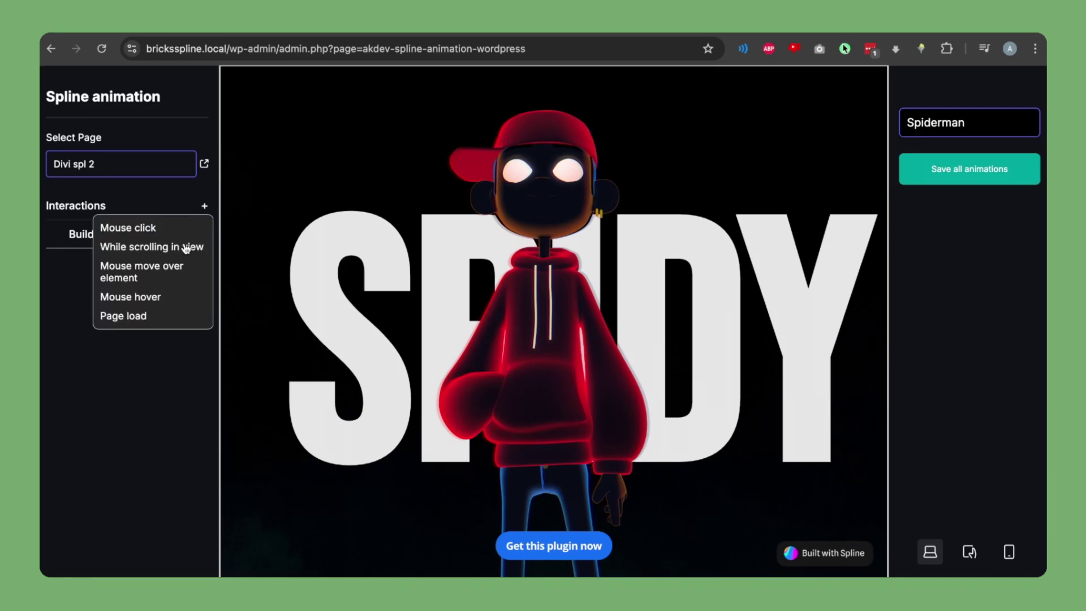
{"action": "left_click", "coordinate": [232, 247]}
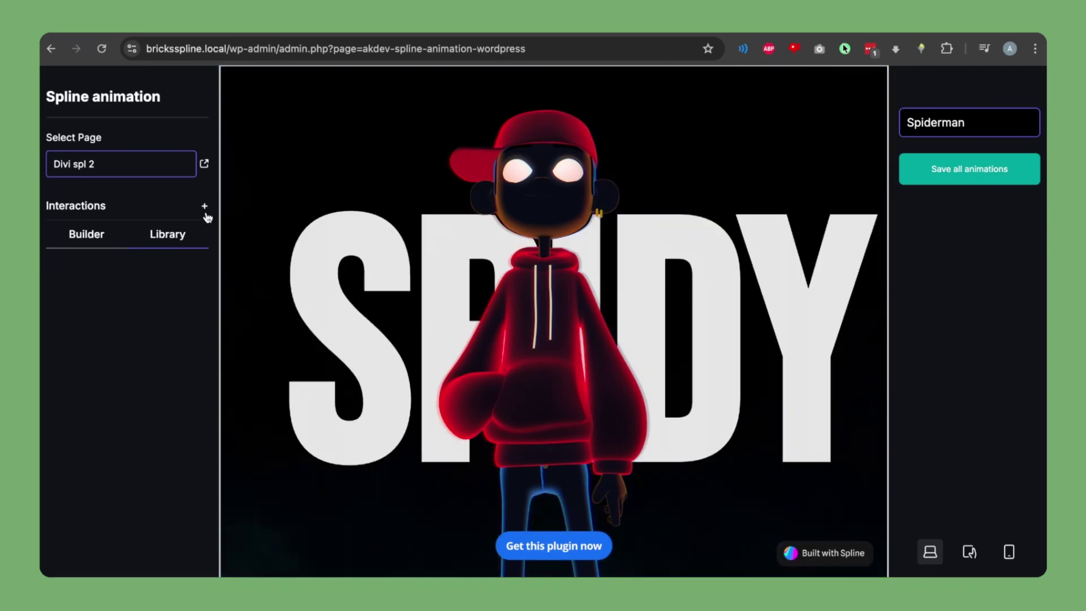
{"action": "left_click", "coordinate": [205, 207]}
{"action": "left_click", "coordinate": [177, 251]}
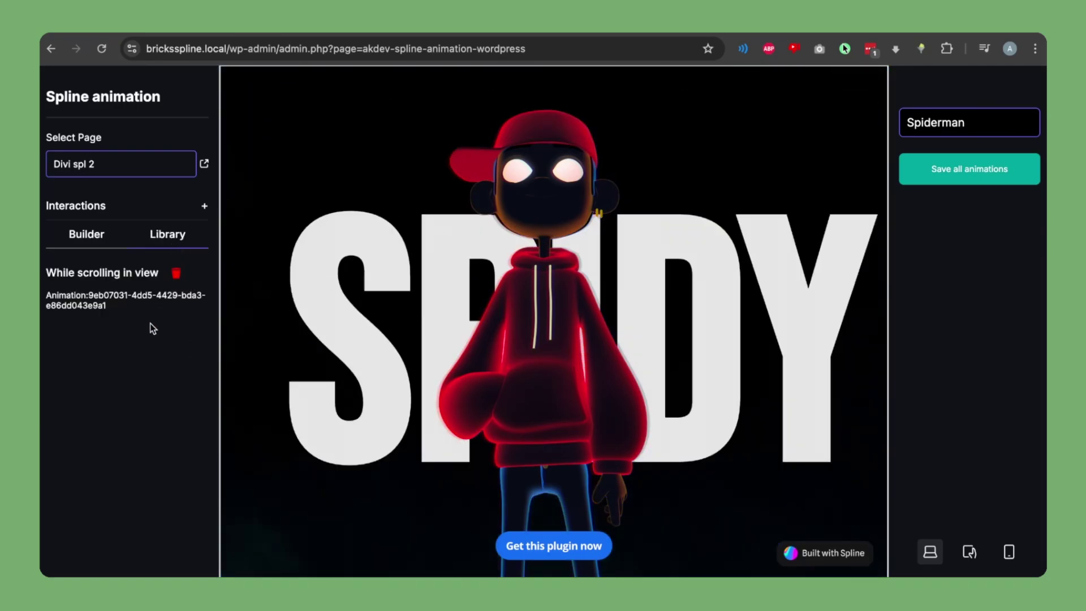
Name the scroll animation 'Spiderman scrolling'
{"action": "left_click", "coordinate": [107, 280]}
{"action": "double_click", "coordinate": [105, 292]}
{"action": "double_click", "coordinate": [91, 293]}
{"action": "triple_click", "coordinate": [91, 293]}
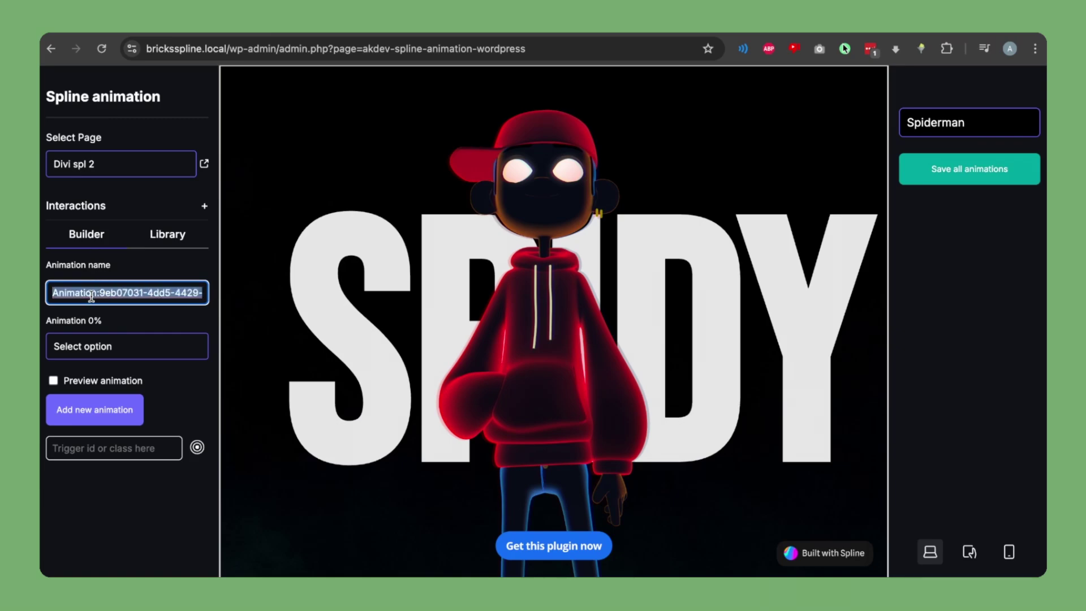
{"action": "type", "text": "Show hidden cards"}
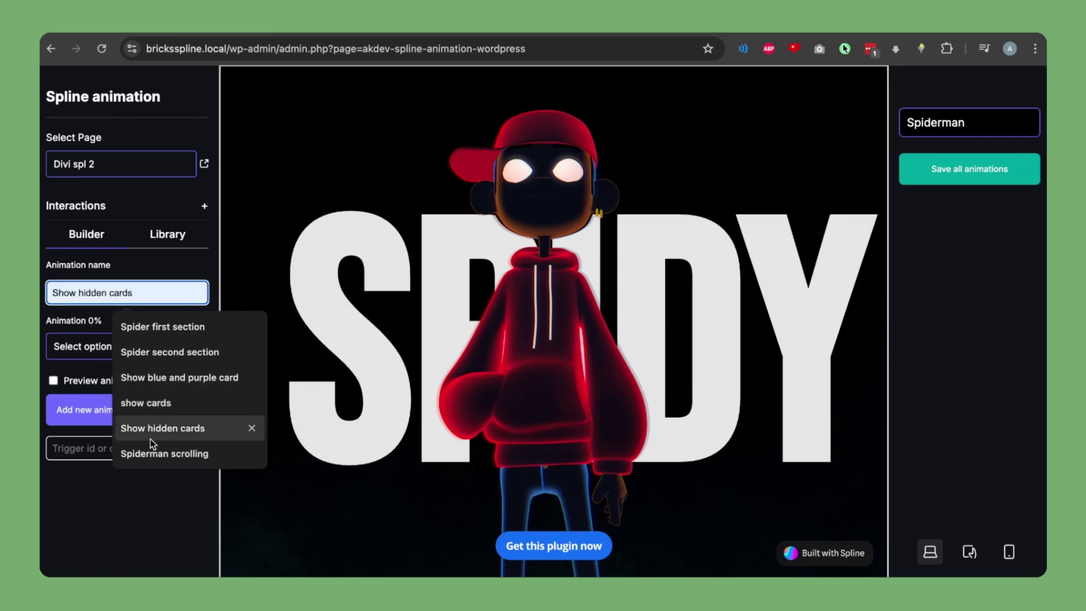
{"action": "left_click", "coordinate": [164, 453]}
{"action": "left_click", "coordinate": [275, 370]}
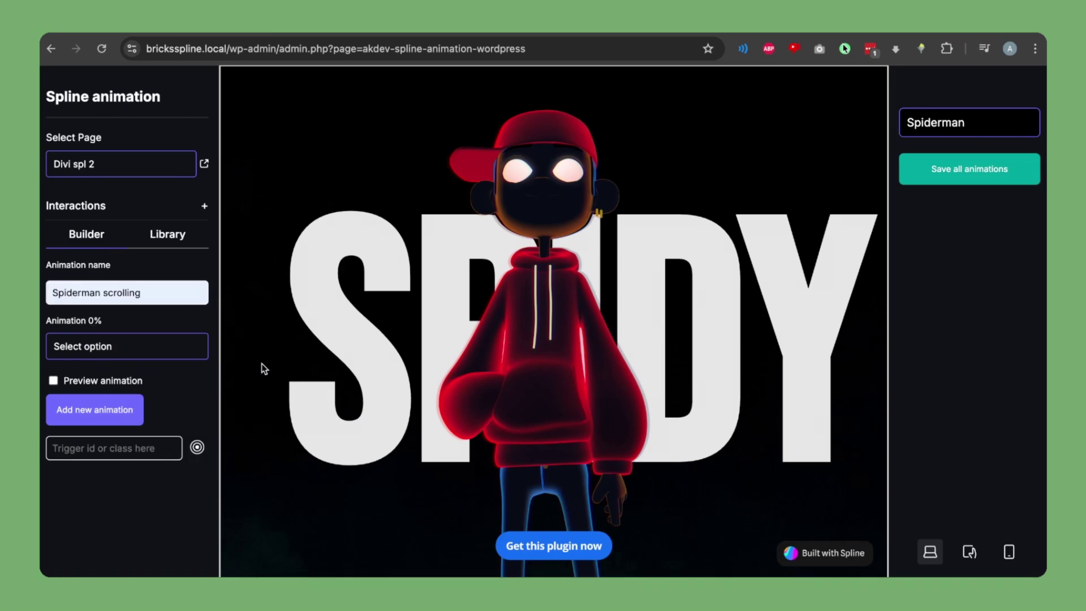
Set the 0% keyframe to Fully Visible and enter body as the trigger element
{"action": "left_click", "coordinate": [137, 348]}
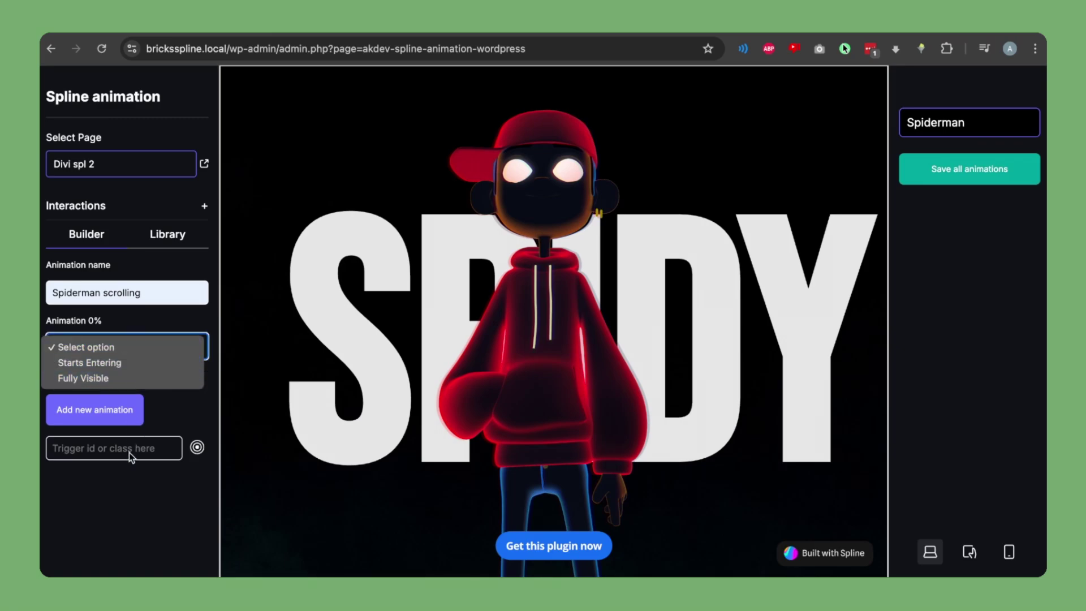
{"action": "left_click", "coordinate": [292, 293]}
{"action": "left_click", "coordinate": [168, 340]}
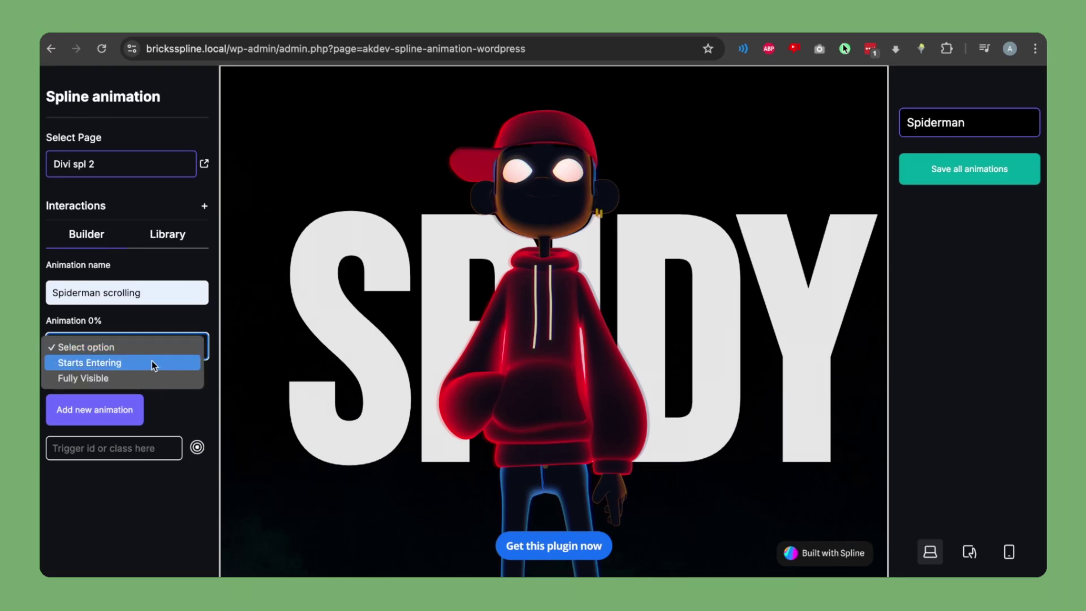
{"action": "left_click", "coordinate": [128, 378]}
{"action": "left_click", "coordinate": [94, 352]}
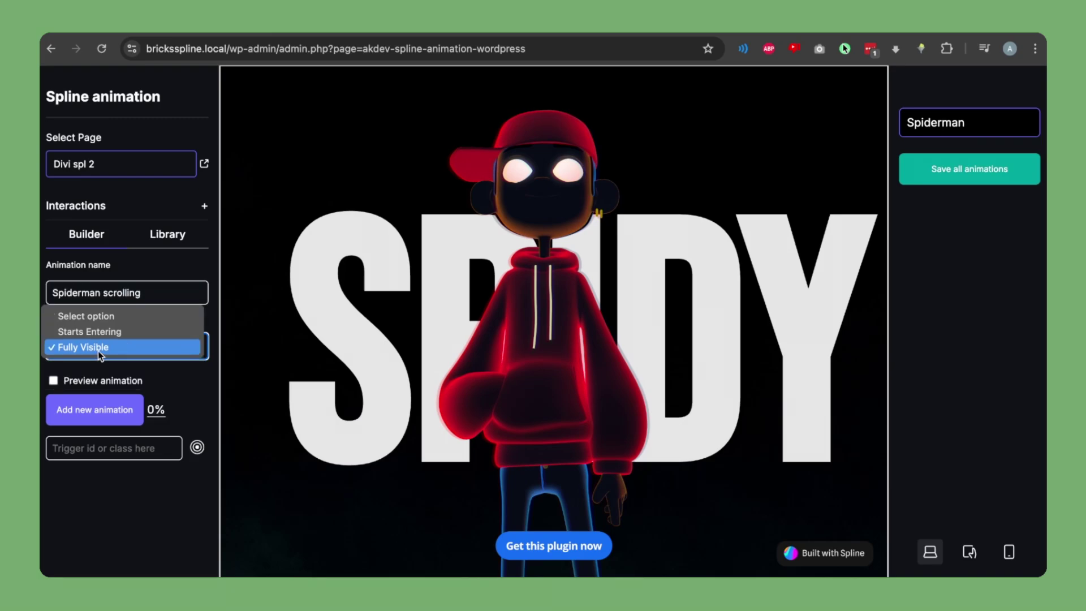
{"action": "left_click", "coordinate": [97, 350]}
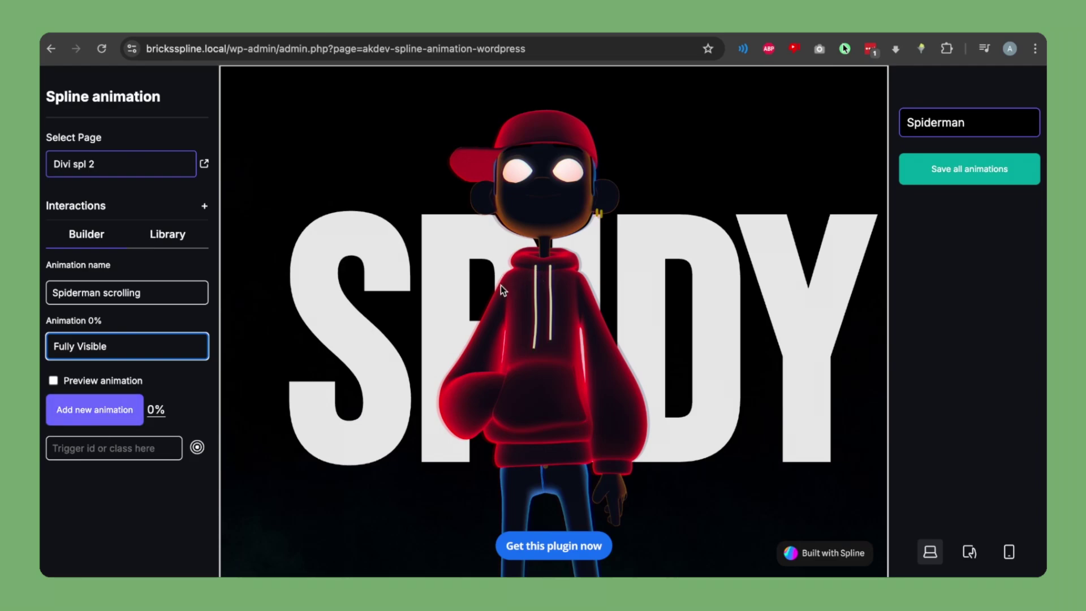
{"action": "left_click", "coordinate": [123, 447]}
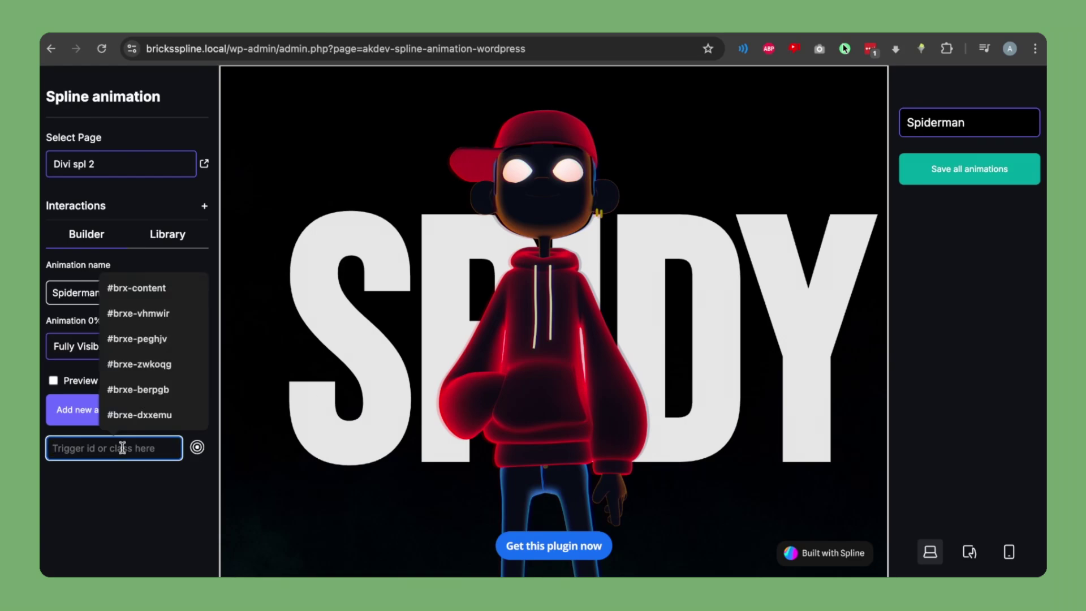
{"action": "type", "text": "body"}
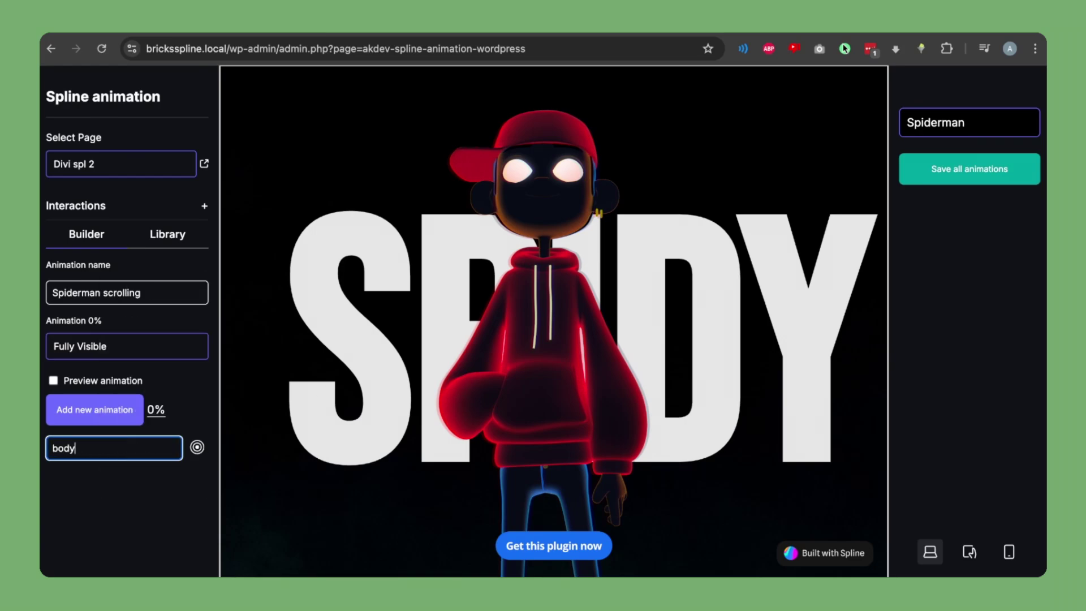
Add the first keyframe and target the Spider-Man layer
{"action": "left_click", "coordinate": [65, 402]}
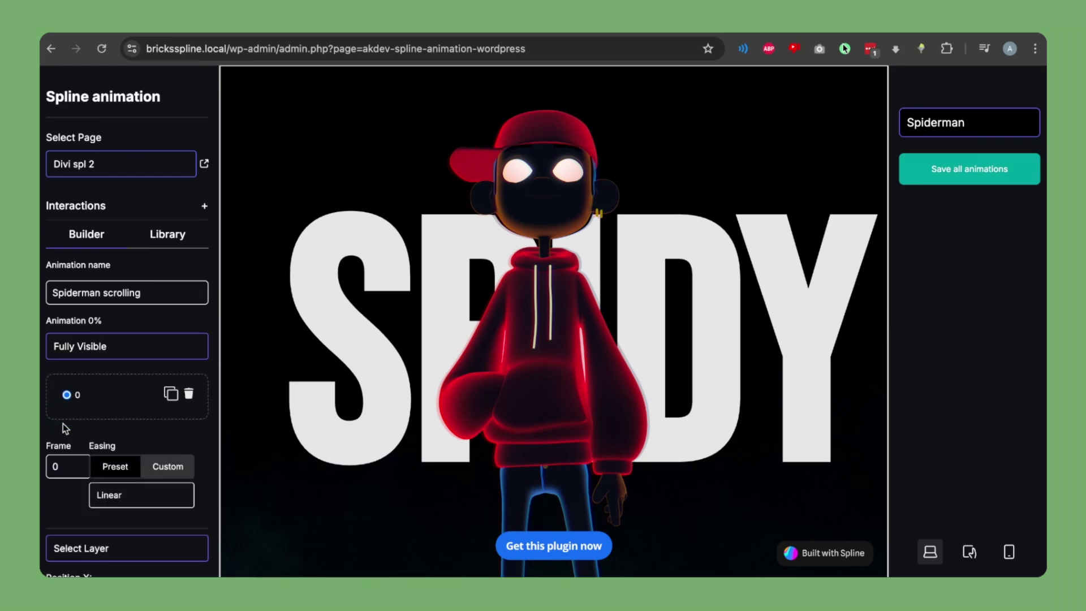
{"action": "scroll", "coordinate": [73, 396], "scroll_direction": "down", "scroll_amount": 3}
{"action": "scroll", "coordinate": [76, 339], "scroll_direction": "down", "scroll_amount": 3}
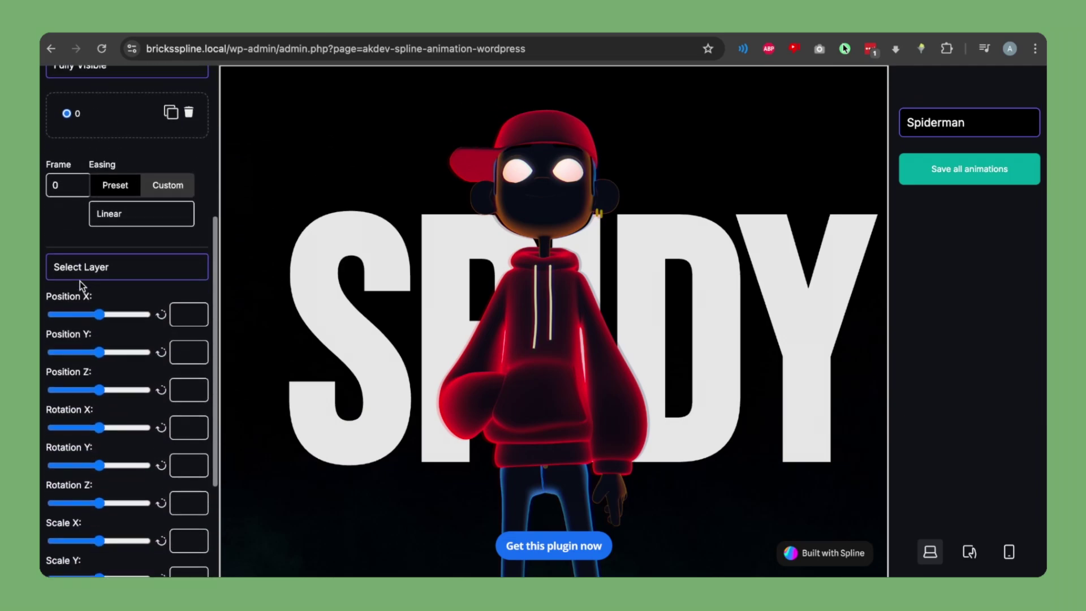
{"action": "left_click", "coordinate": [80, 278]}
{"action": "left_click", "coordinate": [129, 283]}
{"action": "scroll", "coordinate": [126, 380], "scroll_direction": "down", "scroll_amount": 1}
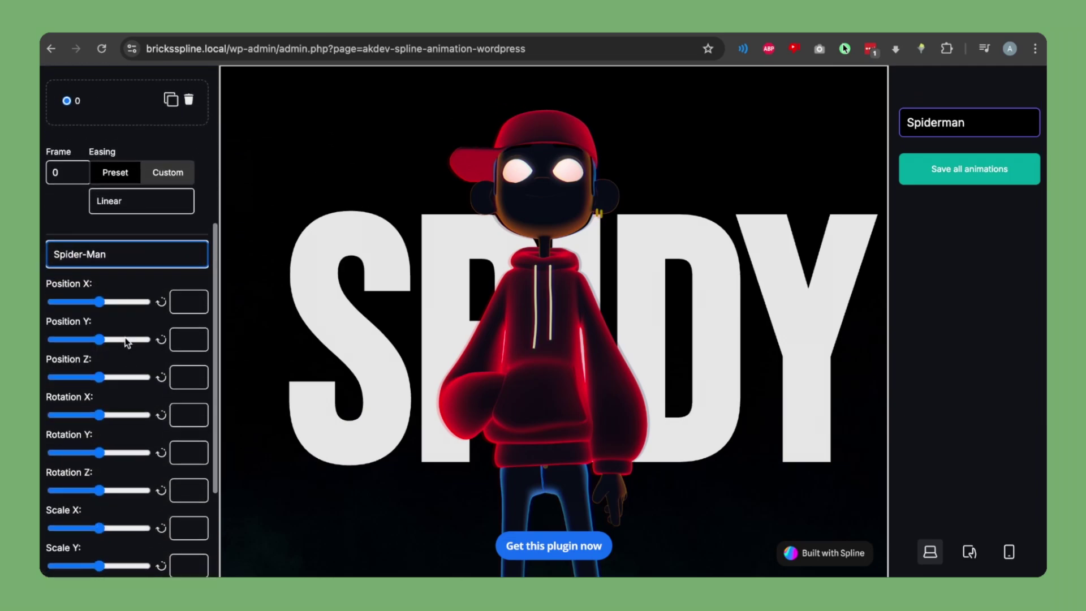
Set Spider-Man's Position Y and Rotation Y to 0
{"action": "left_click", "coordinate": [185, 328]}
{"action": "type", "text": "0"}
{"action": "scroll", "coordinate": [178, 399], "scroll_direction": "down", "scroll_amount": 1}
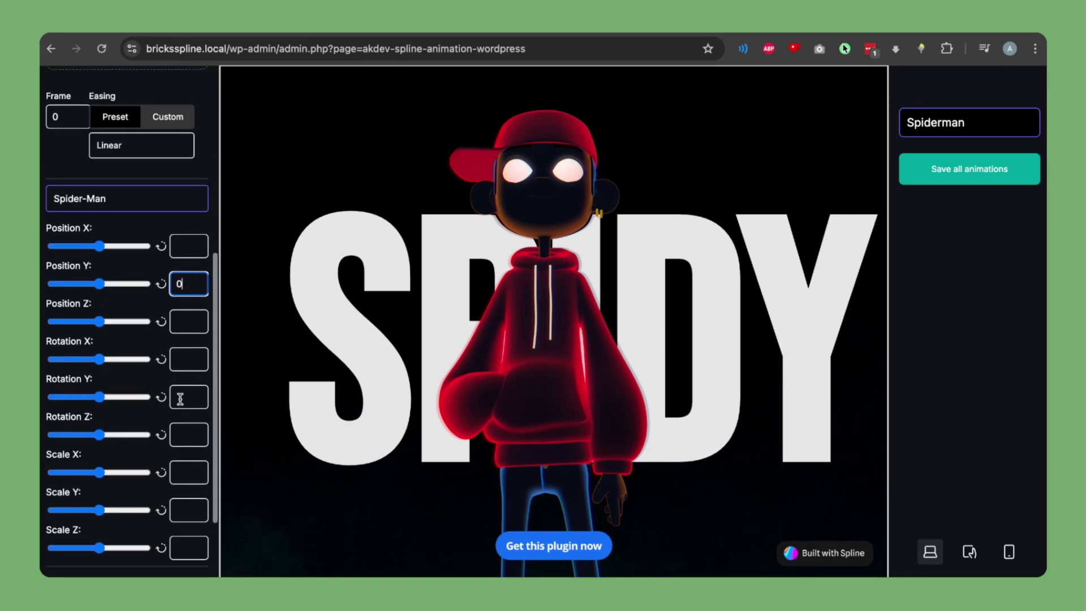
{"action": "left_click", "coordinate": [181, 396]}
{"action": "type", "text": "0"}
Set Scale X, Y and Z all to 1.2
{"action": "left_click", "coordinate": [187, 471]}
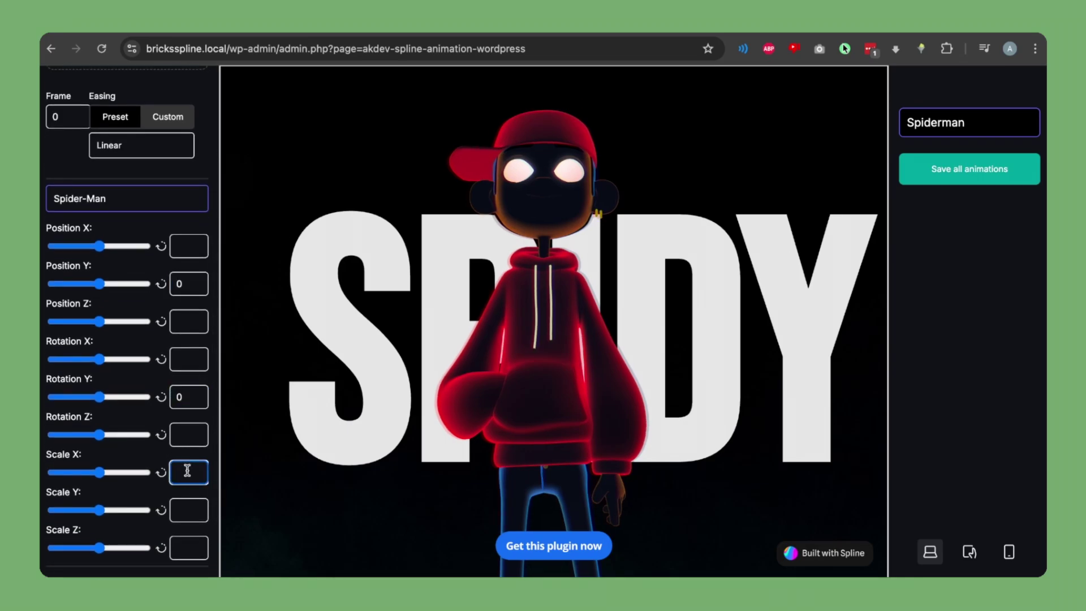
{"action": "type", "text": "1.2"}
{"action": "key", "text": "super+a"}
{"action": "key", "text": "super+c"}
{"action": "key", "text": "Tab"}
{"action": "key", "text": "Tab"}
{"action": "key", "text": "Tab"}
{"action": "key", "text": "super+v"}
{"action": "key", "text": "Tab"}
{"action": "key", "text": "Tab"}
{"action": "key", "text": "Tab"}
{"action": "key", "text": "super+v"}
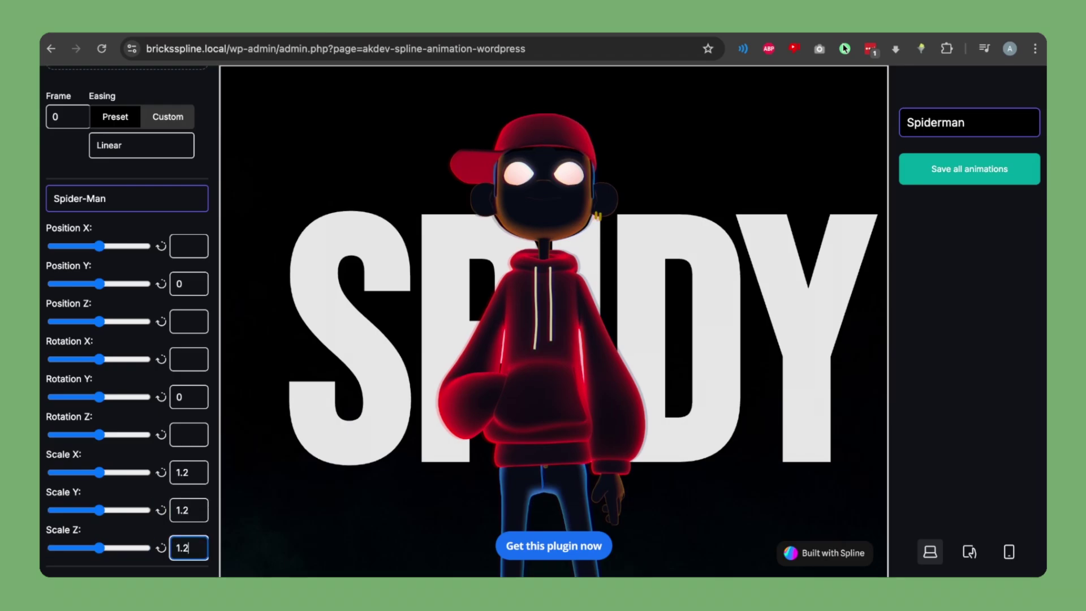
{"action": "scroll", "coordinate": [145, 368], "scroll_direction": "up", "scroll_amount": 5}
{"action": "scroll", "coordinate": [145, 396], "scroll_direction": "down", "scroll_amount": 10}
{"action": "scroll", "coordinate": [458, 328], "scroll_direction": "down", "scroll_amount": 1}
{"action": "scroll", "coordinate": [459, 328], "scroll_direction": "down", "scroll_amount": 6}
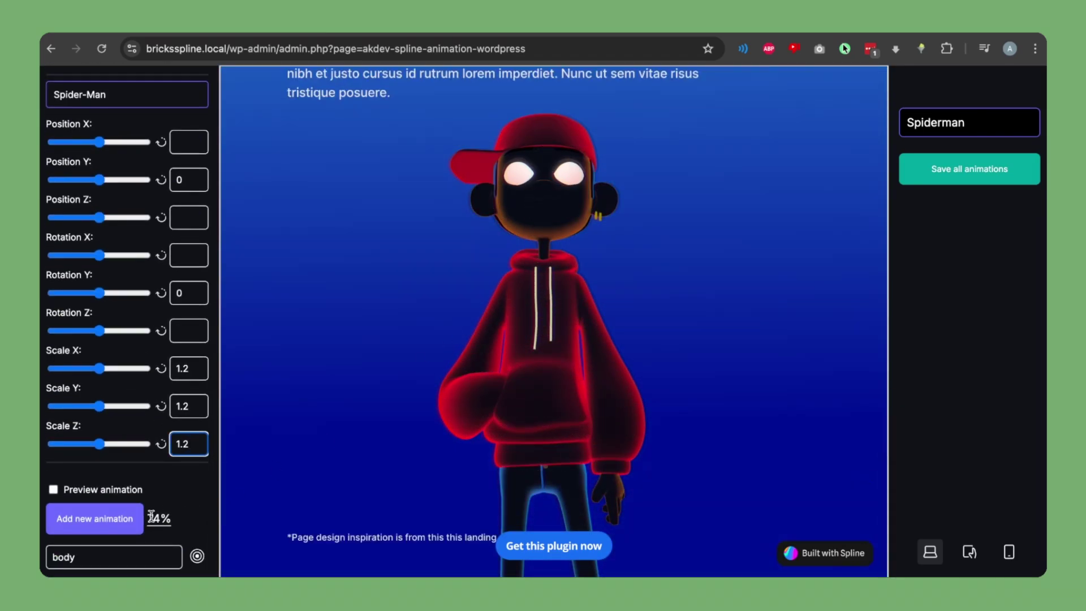
{"action": "scroll", "coordinate": [151, 516], "scroll_direction": "up", "scroll_amount": 8}
Duplicate the keyframe and move the copy to frame 74
{"action": "left_click", "coordinate": [171, 394]}
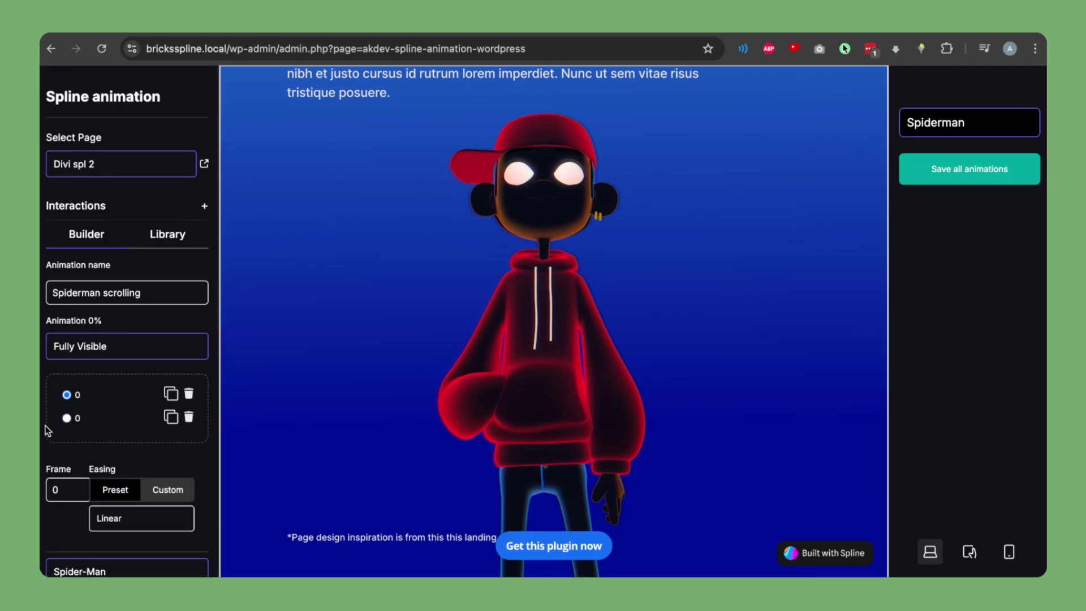
{"action": "double_click", "coordinate": [60, 490]}
{"action": "type", "text": "74"}
{"action": "scroll", "coordinate": [93, 376], "scroll_direction": "down", "scroll_amount": 4}
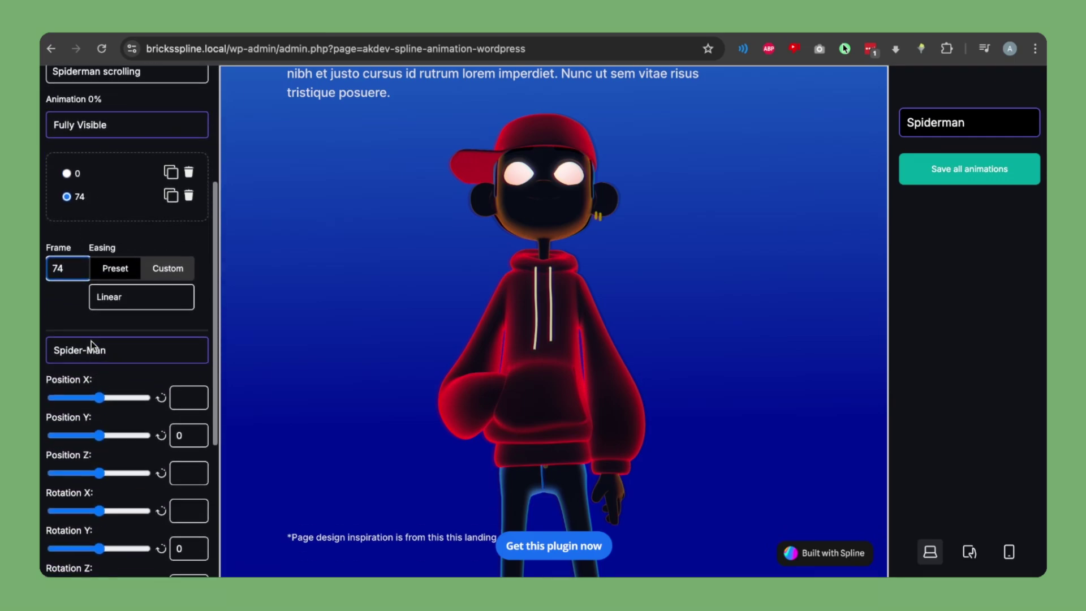
{"action": "scroll", "coordinate": [90, 341], "scroll_direction": "down", "scroll_amount": 5}
Scale Spider-Man to 1.8 on X, Y and Z at frame 74
{"action": "left_click", "coordinate": [205, 374]}
{"action": "key", "text": "BackSpace"}
{"action": "key", "text": "BackSpace"}
{"action": "type", "text": ".8"}
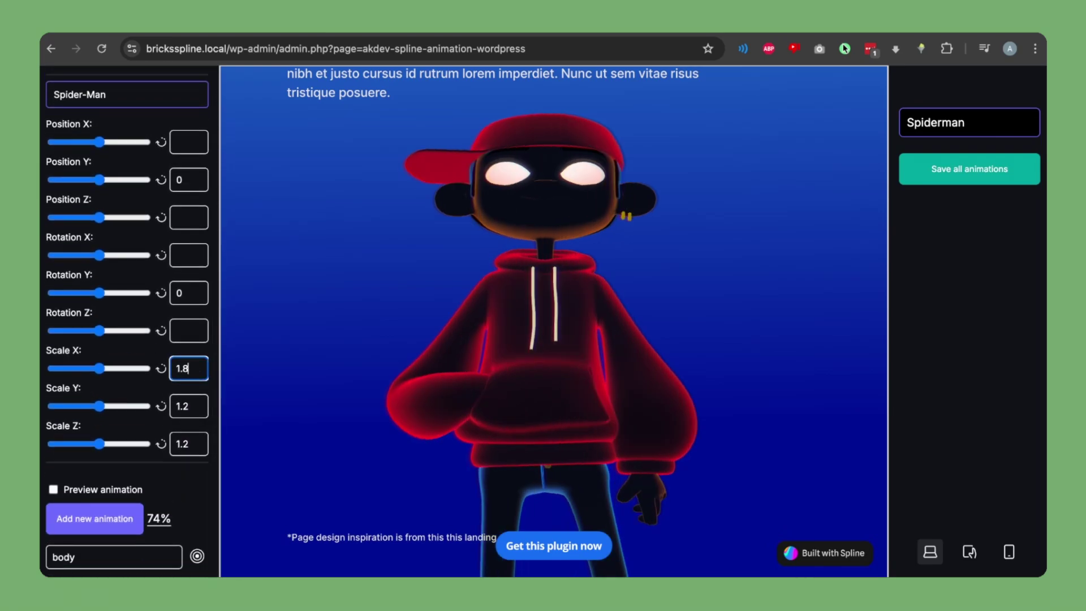
{"action": "key", "text": "Tab"}
{"action": "key", "text": "Tab"}
{"action": "type", "text": "1.8"}
{"action": "key", "text": "Tab"}
{"action": "key", "text": "Tab"}
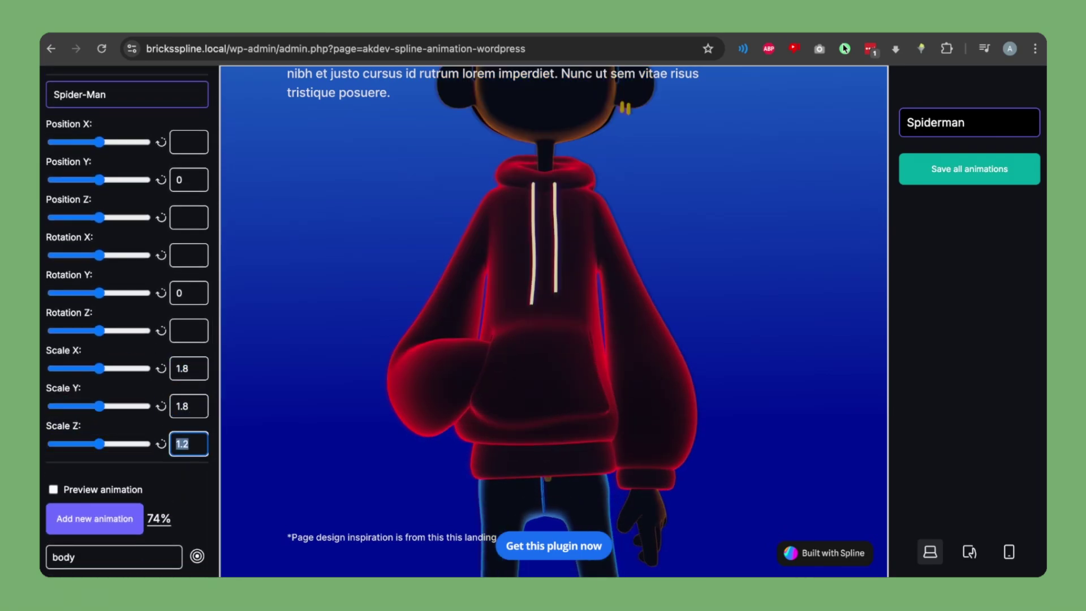
{"action": "type", "text": "1.8"}
Set Position Y to -221 and preview the scroll animation
{"action": "scroll", "coordinate": [56, 331], "scroll_direction": "up", "scroll_amount": 3}
{"action": "left_click_drag", "start_coordinate": [97, 310], "coordinate": [223, 304]}
{"action": "scroll", "coordinate": [121, 362], "scroll_direction": "down", "scroll_amount": 2}
{"action": "scroll", "coordinate": [437, 402], "scroll_direction": "up", "scroll_amount": 5}
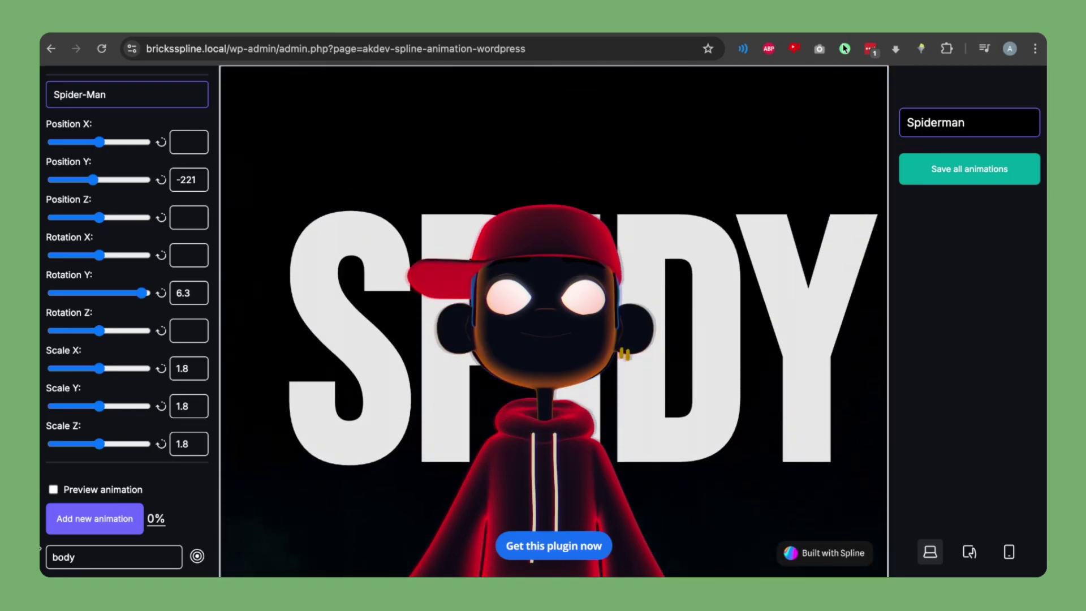
{"action": "left_click", "coordinate": [53, 489]}
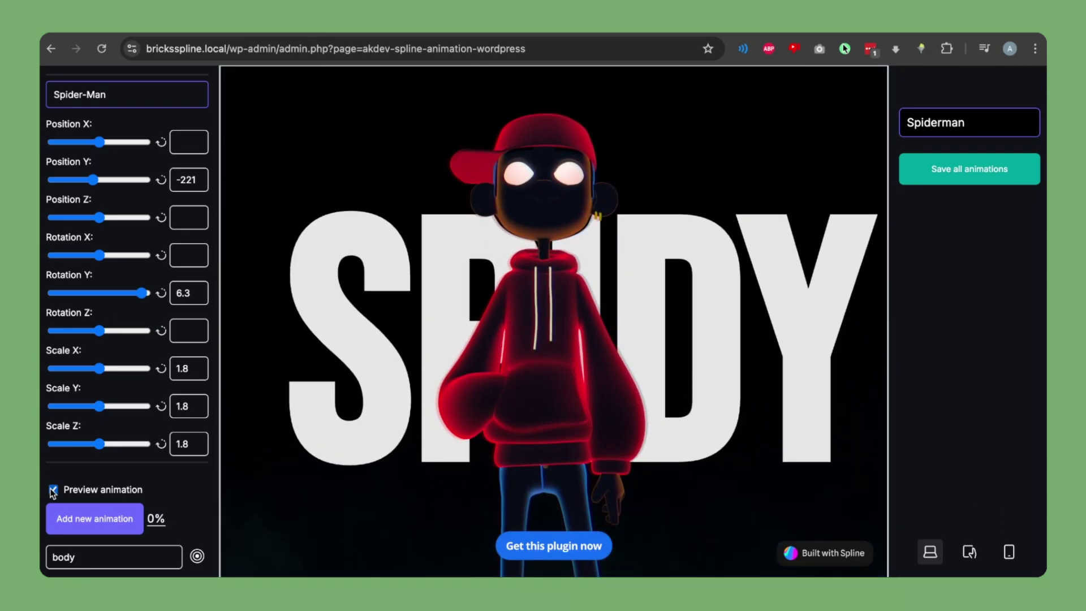
{"action": "left_click", "coordinate": [53, 489]}
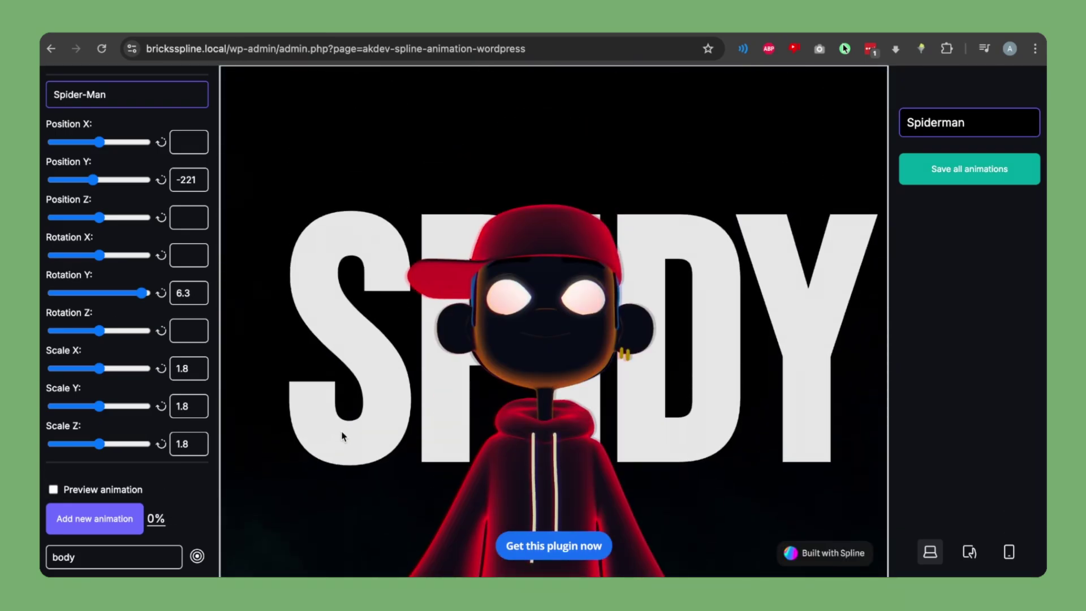
{"action": "scroll", "coordinate": [41, 337], "scroll_direction": "up", "scroll_amount": 10}
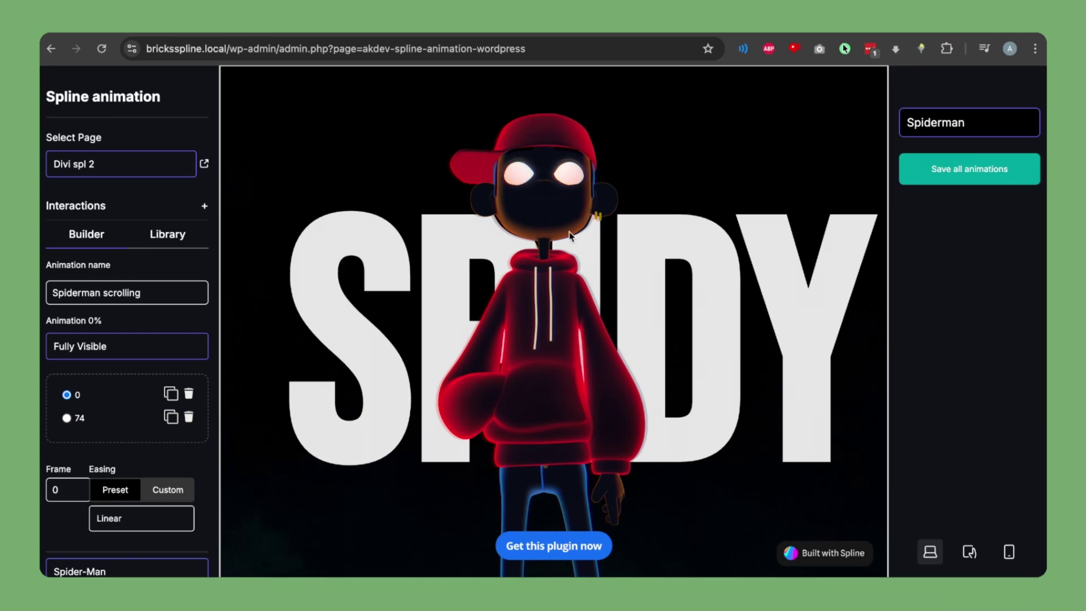
Add a Page load interaction and name its animation 'Spiderman loop head'
{"action": "left_click", "coordinate": [165, 234]}
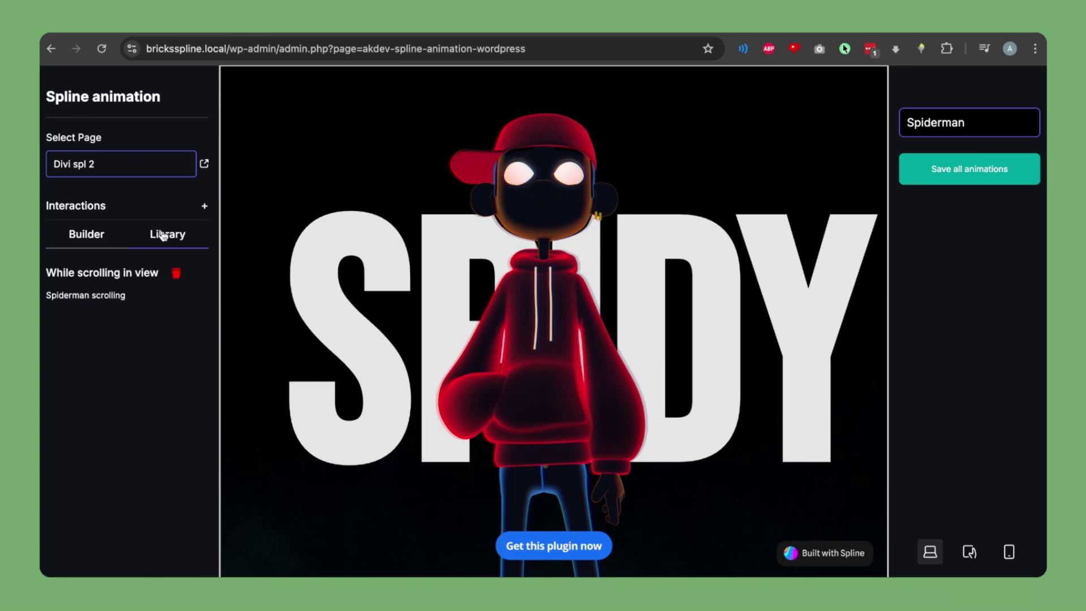
{"action": "left_click", "coordinate": [205, 206]}
{"action": "left_click", "coordinate": [131, 318]}
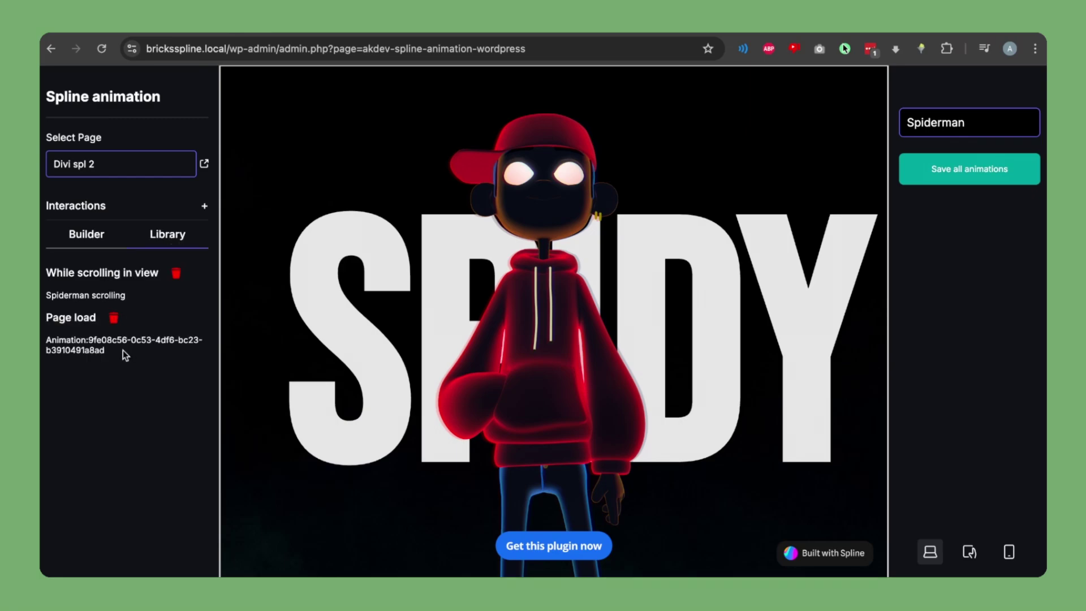
{"action": "left_click", "coordinate": [82, 321]}
{"action": "triple_click", "coordinate": [66, 300]}
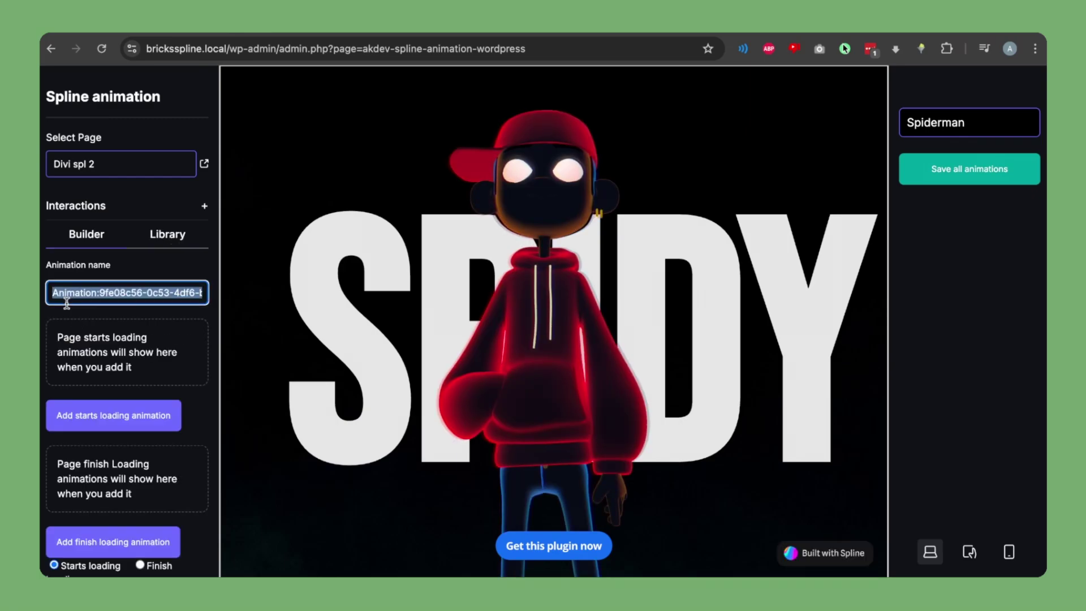
{"action": "type", "text": "Spiderman loop head"}
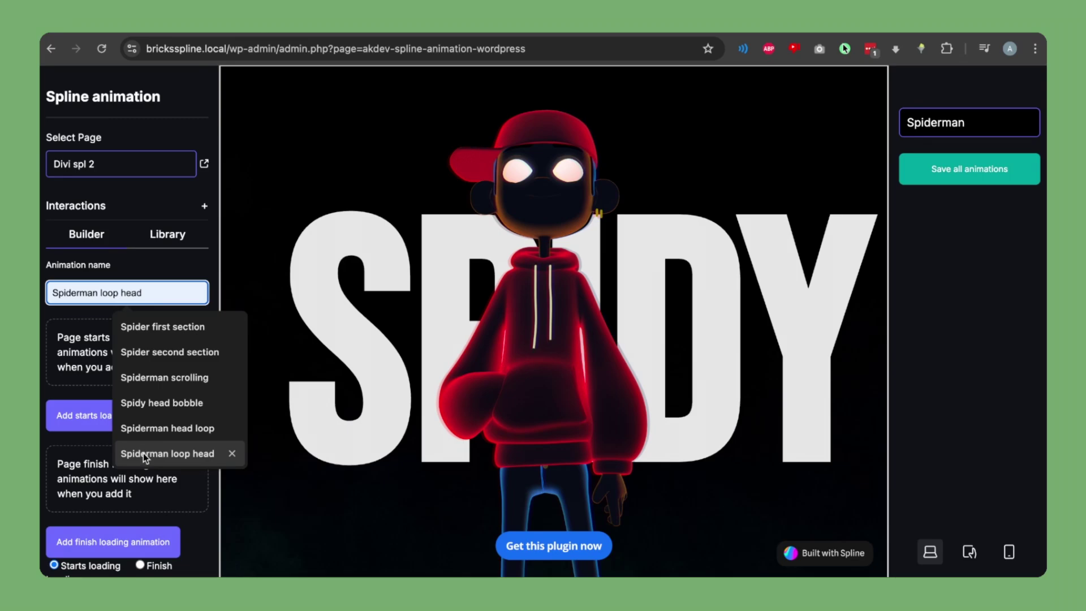
{"action": "left_click", "coordinate": [144, 453]}
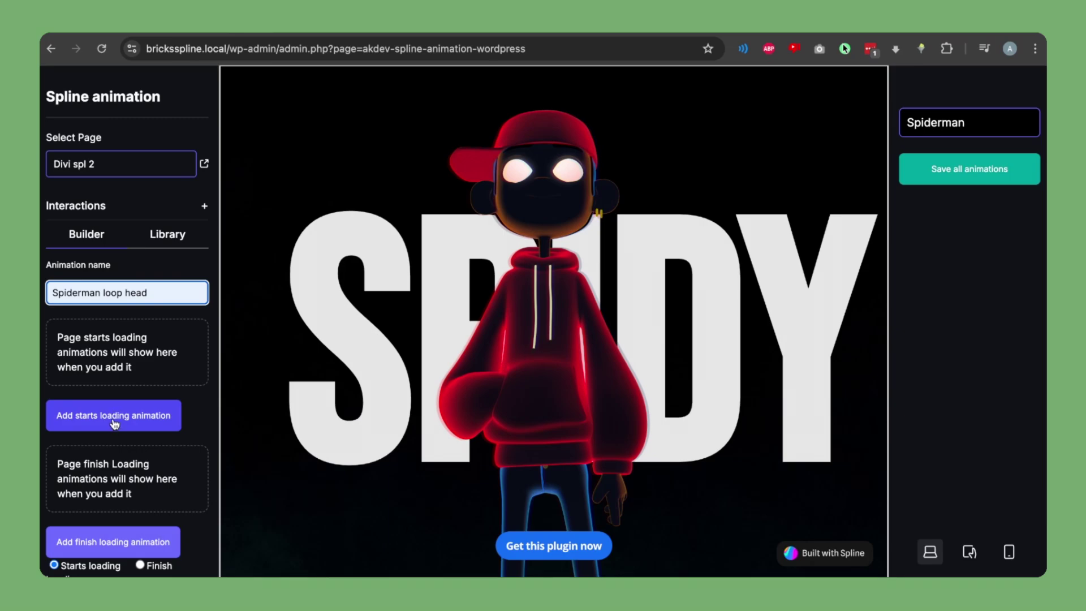
Add a starts-loading step on the Headmain layer with Rotation X -0.3
{"action": "left_click", "coordinate": [81, 424]}
{"action": "scroll", "coordinate": [79, 382], "scroll_direction": "down", "scroll_amount": 5}
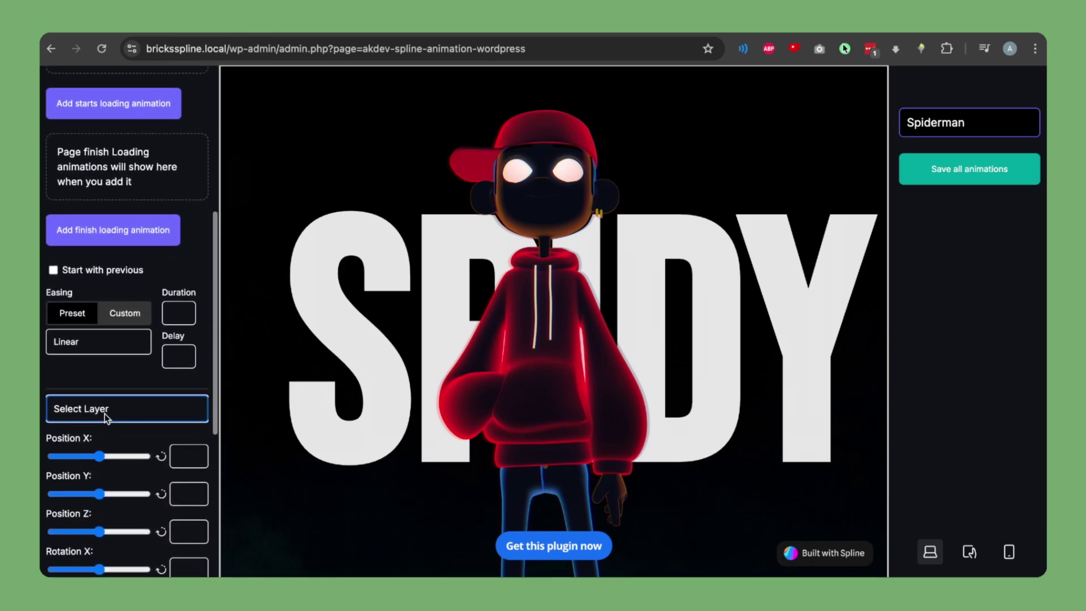
{"action": "left_click", "coordinate": [104, 417]}
{"action": "scroll", "coordinate": [100, 482], "scroll_direction": "down", "scroll_amount": 2}
{"action": "left_click", "coordinate": [107, 443]}
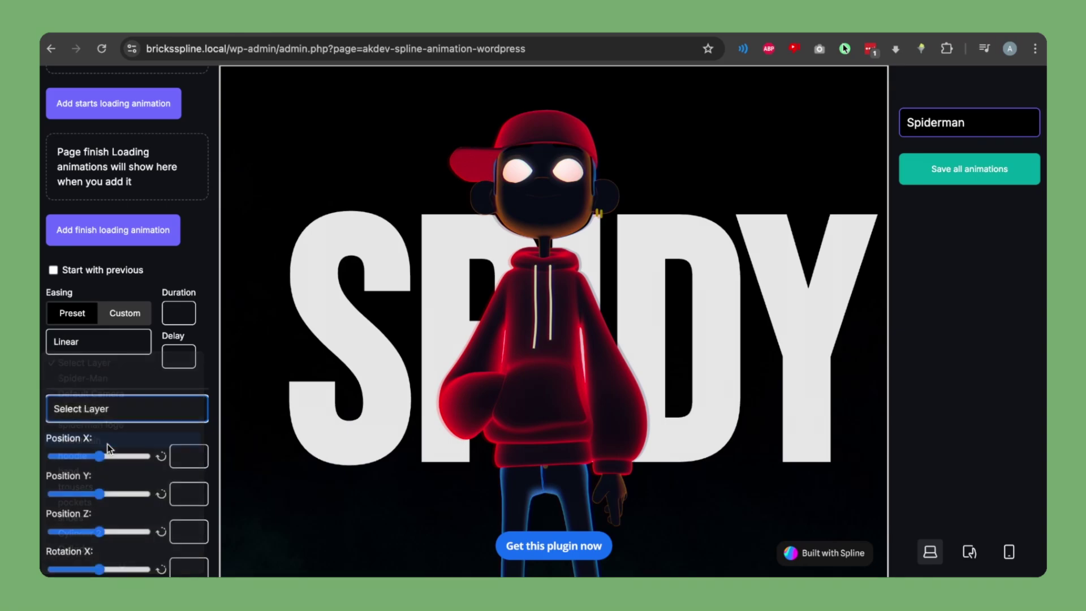
{"action": "scroll", "coordinate": [108, 447], "scroll_direction": "down", "scroll_amount": 2}
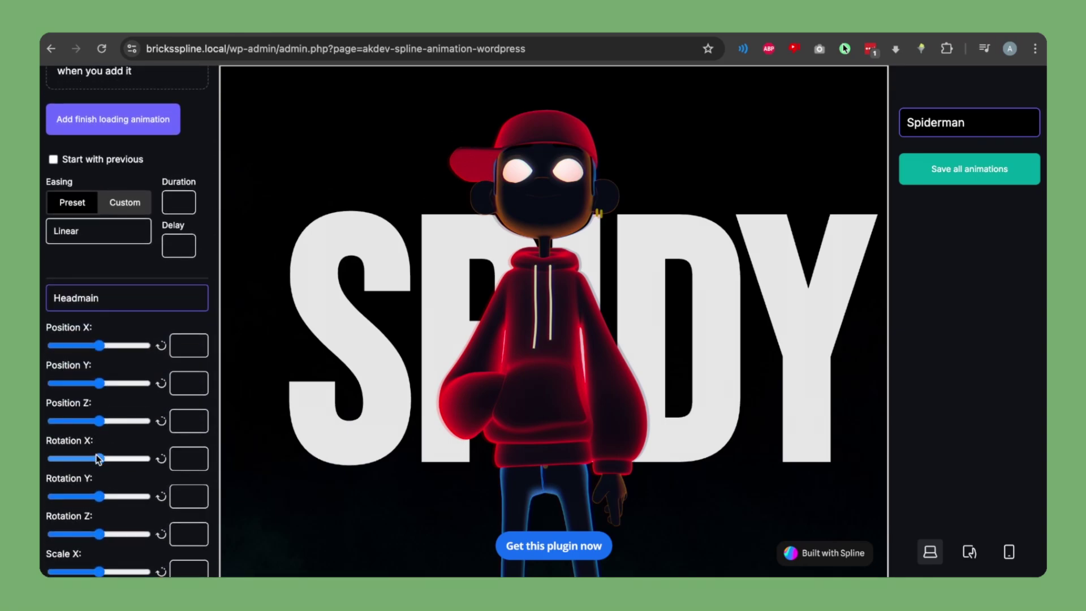
{"action": "left_click", "coordinate": [97, 458]}
{"action": "left_click", "coordinate": [97, 454]}
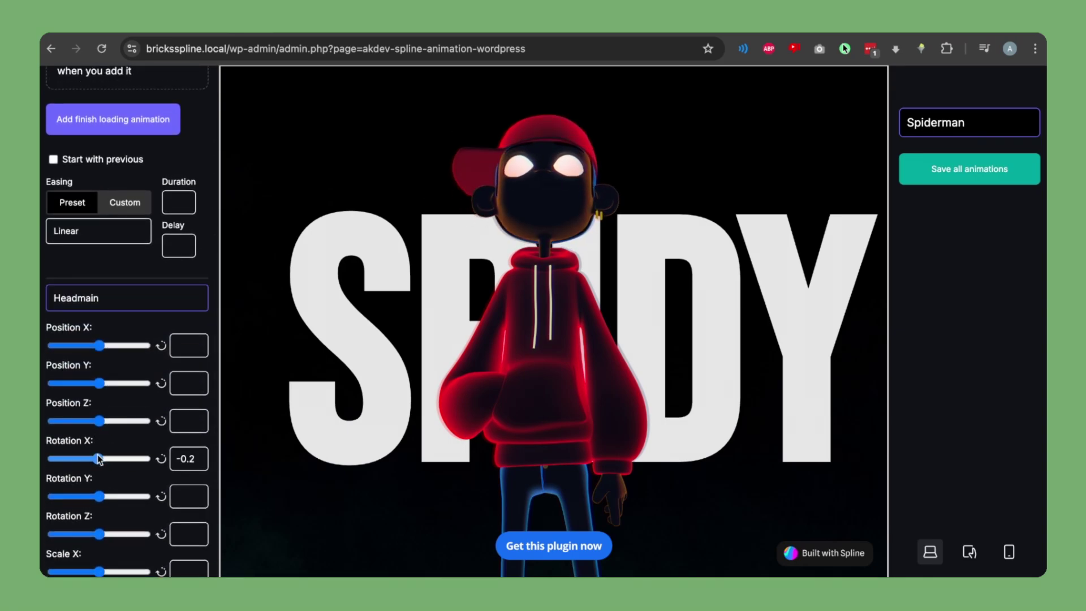
Duplicate the Headmain step and set its Rotation X to 0.3
{"action": "scroll", "coordinate": [97, 454], "scroll_direction": "up", "scroll_amount": 5}
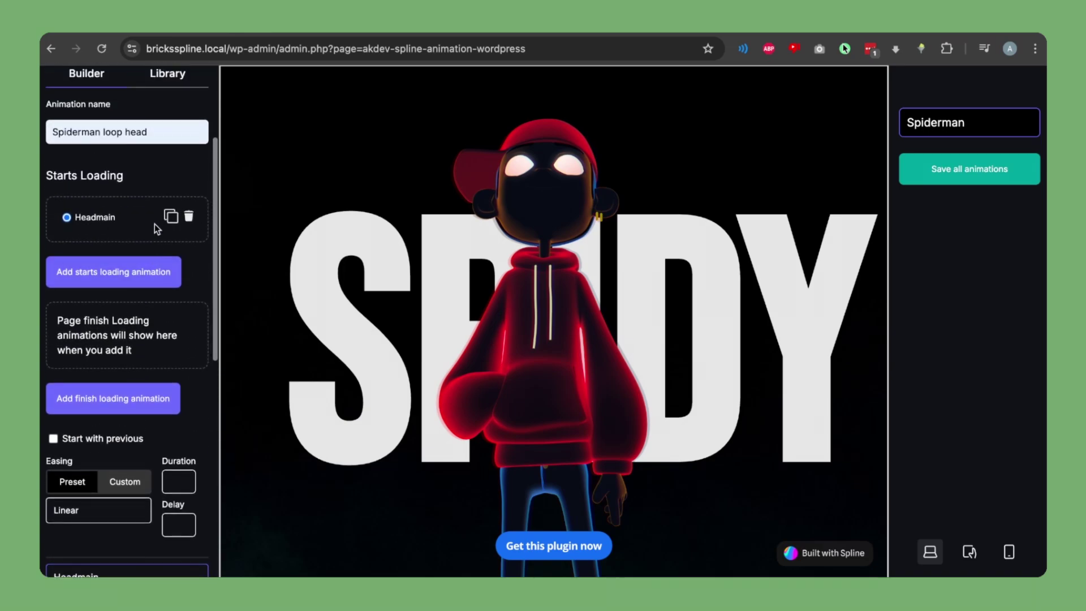
{"action": "left_click", "coordinate": [170, 216]}
{"action": "scroll", "coordinate": [85, 367], "scroll_direction": "down", "scroll_amount": 8}
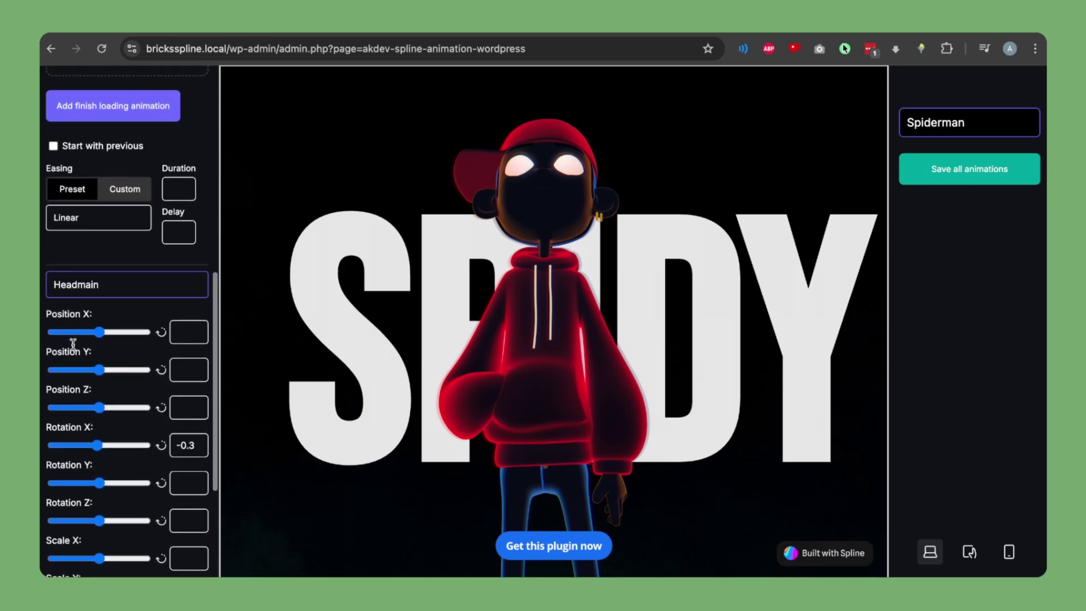
{"action": "left_click_drag", "start_coordinate": [96, 380], "coordinate": [102, 383]}
{"action": "scroll", "coordinate": [102, 382], "scroll_direction": "up", "scroll_amount": 8}
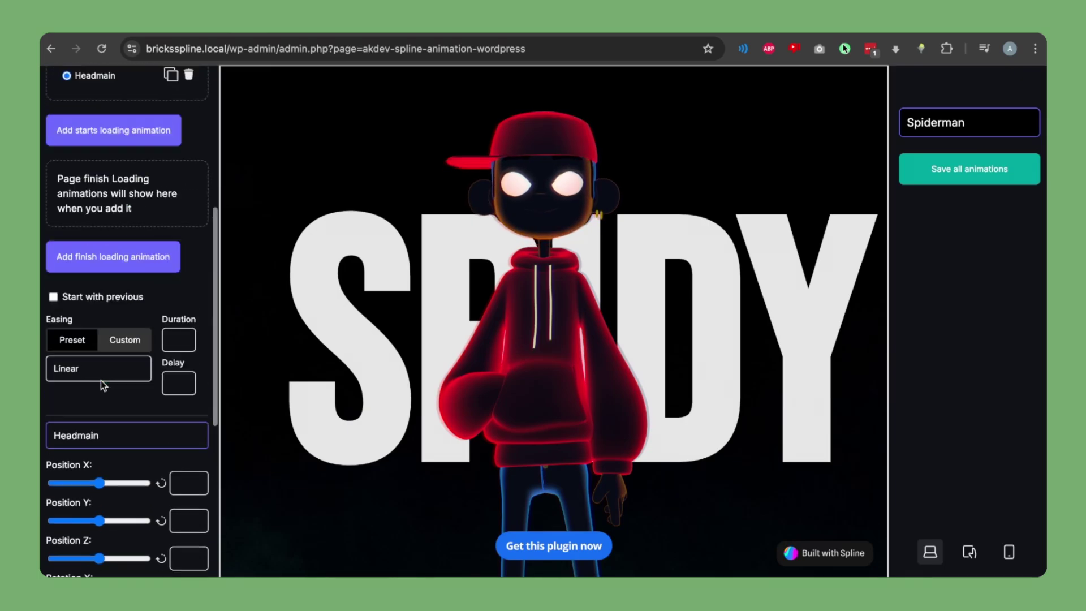
Set the starts-loading animation to loop and preview the head-bob
{"action": "scroll", "coordinate": [104, 361], "scroll_direction": "down", "scroll_amount": 10}
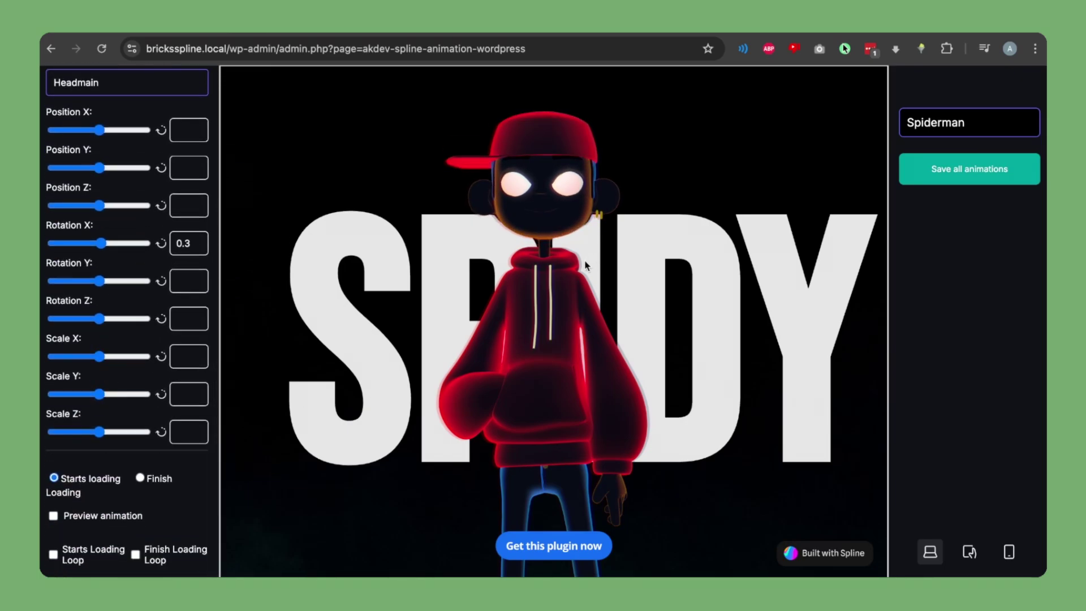
{"action": "left_click", "coordinate": [54, 555]}
{"action": "left_click", "coordinate": [54, 516]}
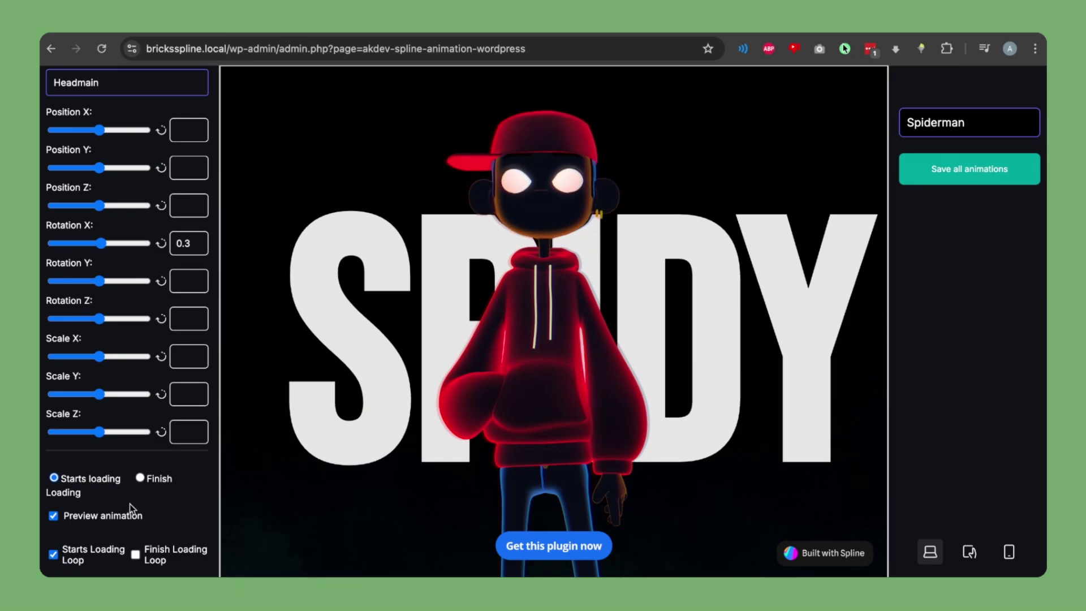
{"action": "left_click", "coordinate": [55, 515]}
Give the Headmain tilt steps a duration of 1 and preview again
{"action": "scroll", "coordinate": [56, 517], "scroll_direction": "up", "scroll_amount": 10}
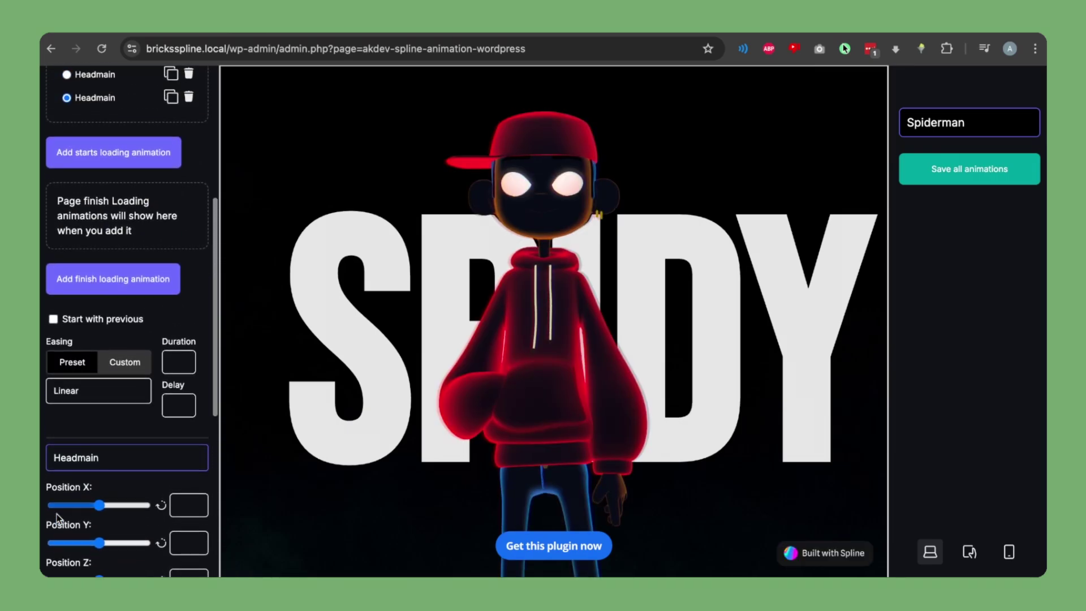
{"action": "left_click", "coordinate": [65, 288]}
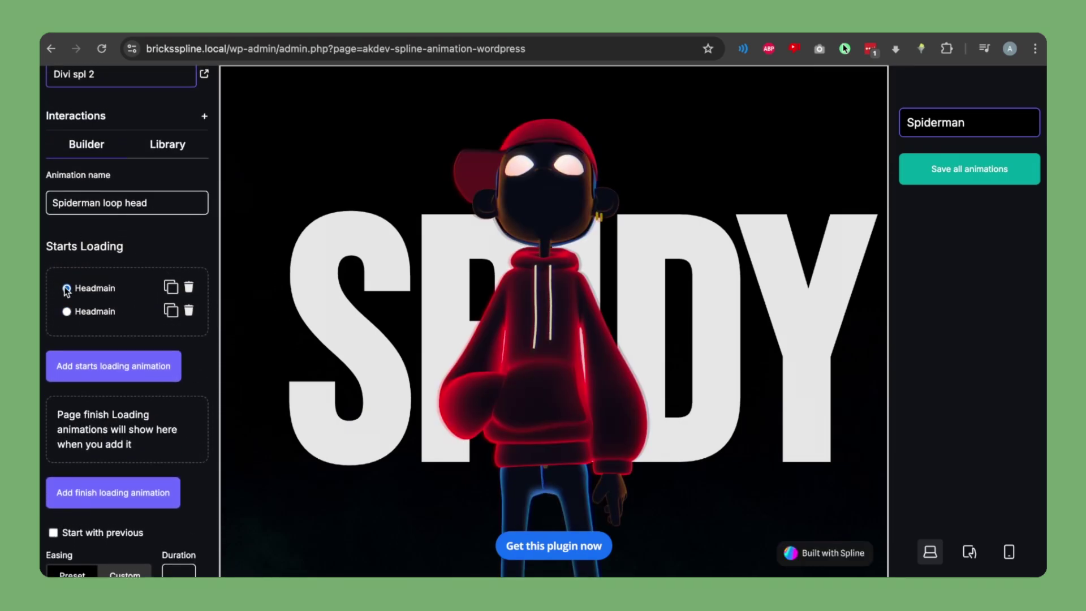
{"action": "scroll", "coordinate": [65, 288], "scroll_direction": "down", "scroll_amount": 5}
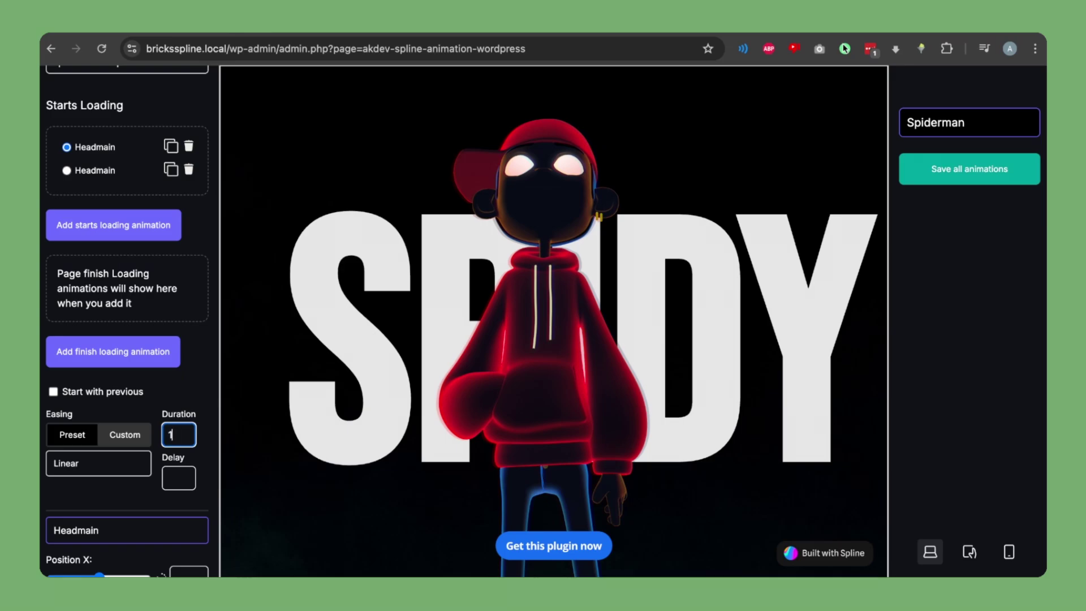
{"action": "left_click", "coordinate": [67, 171]}
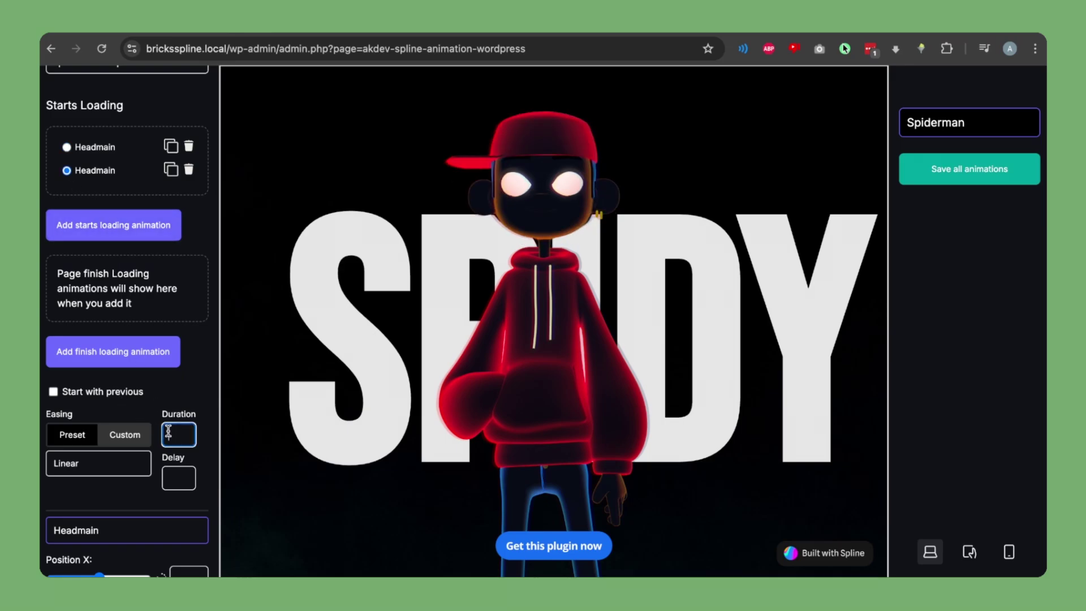
{"action": "scroll", "coordinate": [71, 515], "scroll_direction": "down", "scroll_amount": 8}
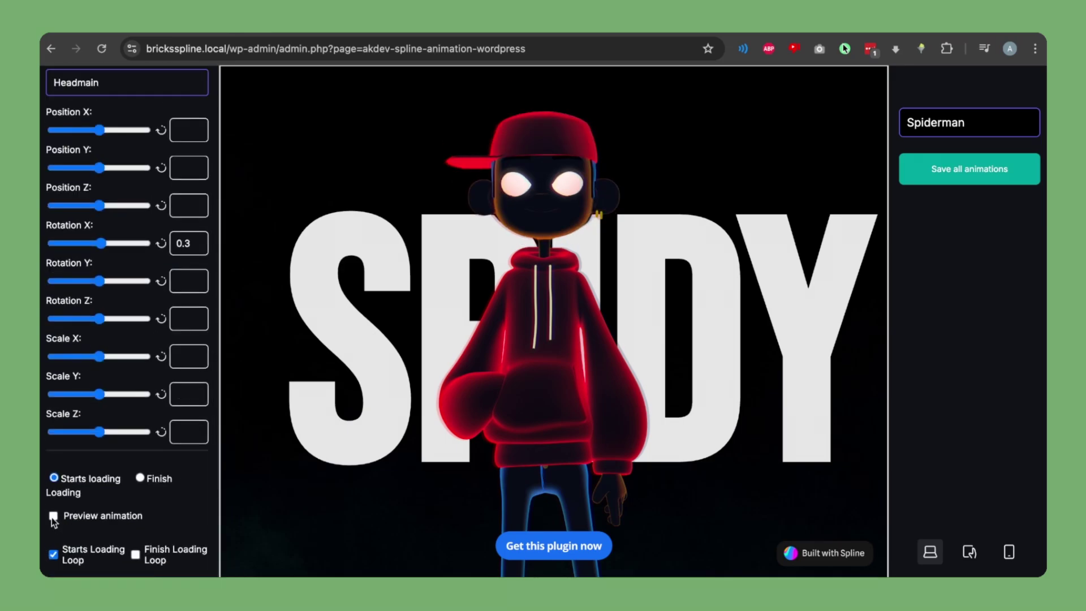
{"action": "left_click", "coordinate": [53, 516]}
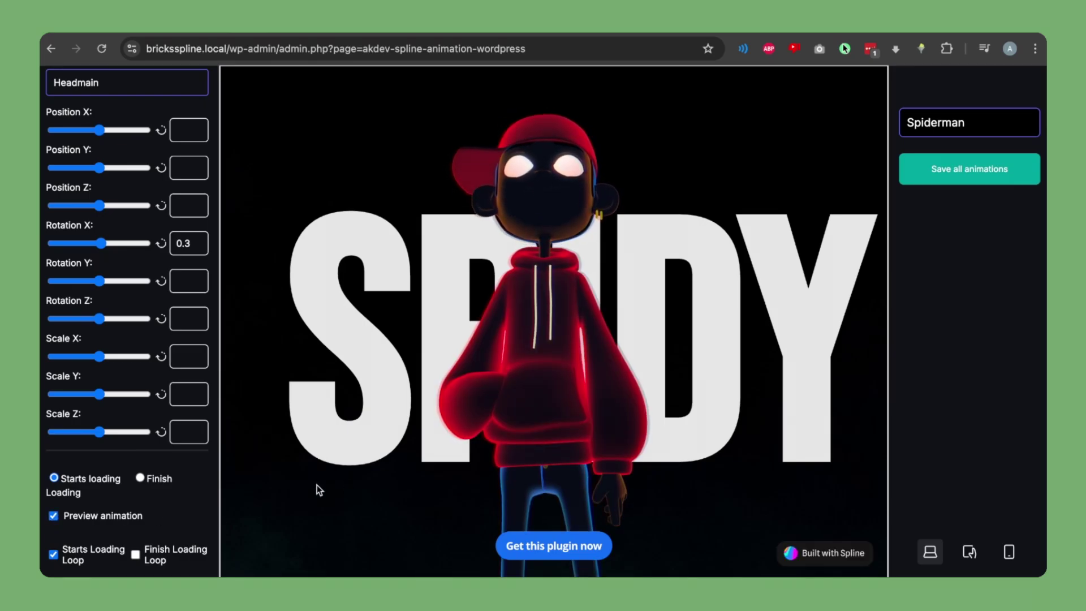
{"action": "scroll", "coordinate": [175, 454], "scroll_direction": "up", "scroll_amount": 10}
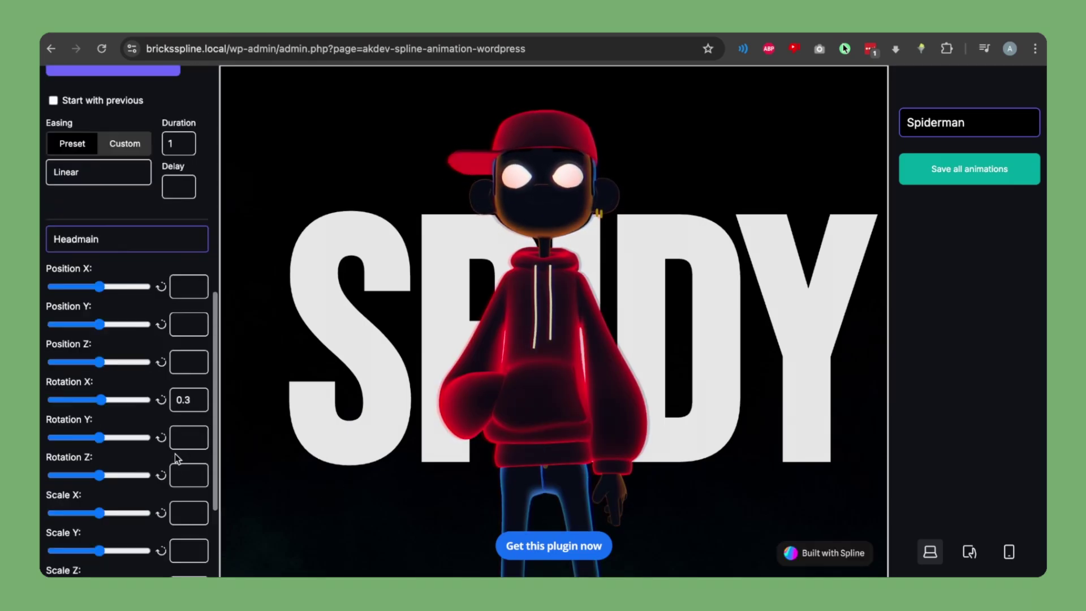